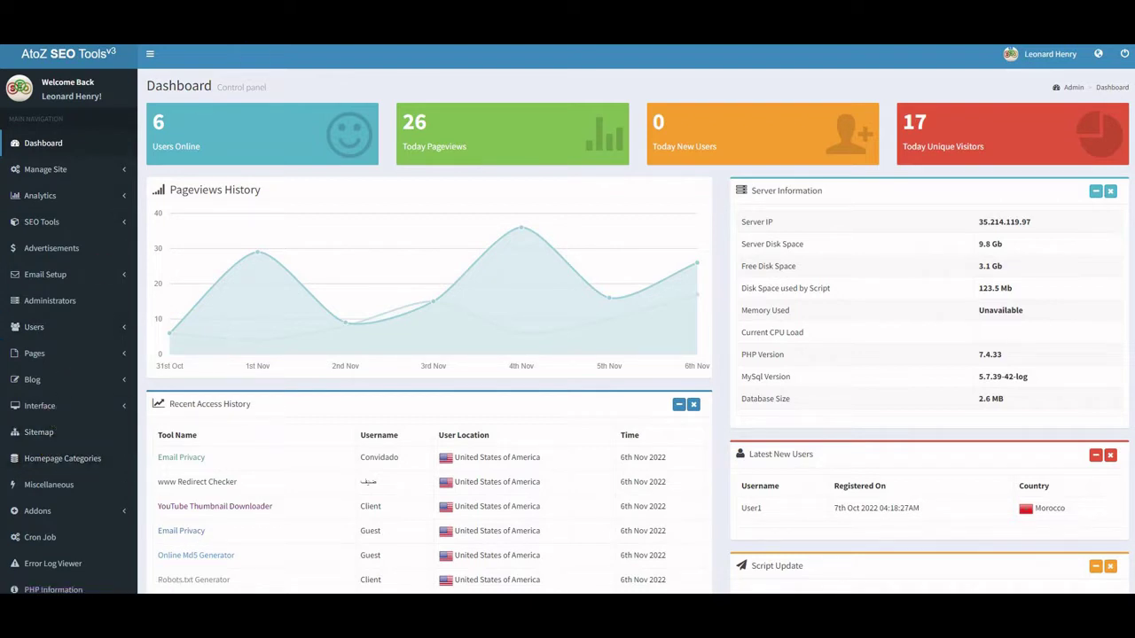
# Step: Copy the site address and load it in a new Edge tab's address bar
pyautogui.rightClick(116, 41)
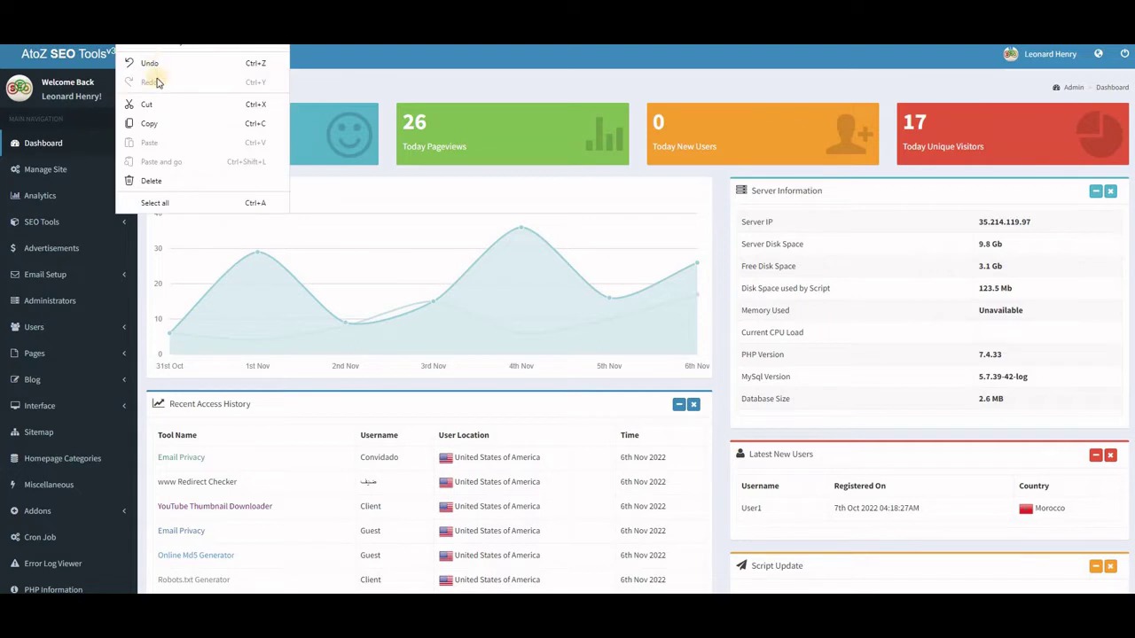
pyautogui.click(151, 125)
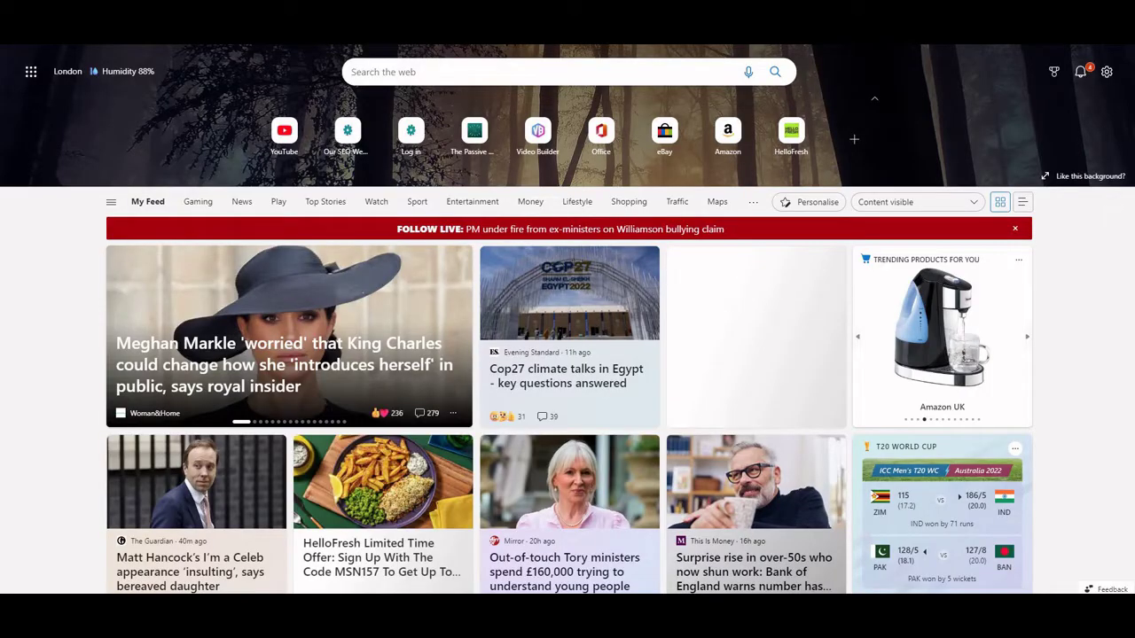
pyautogui.rightClick(151, 43)
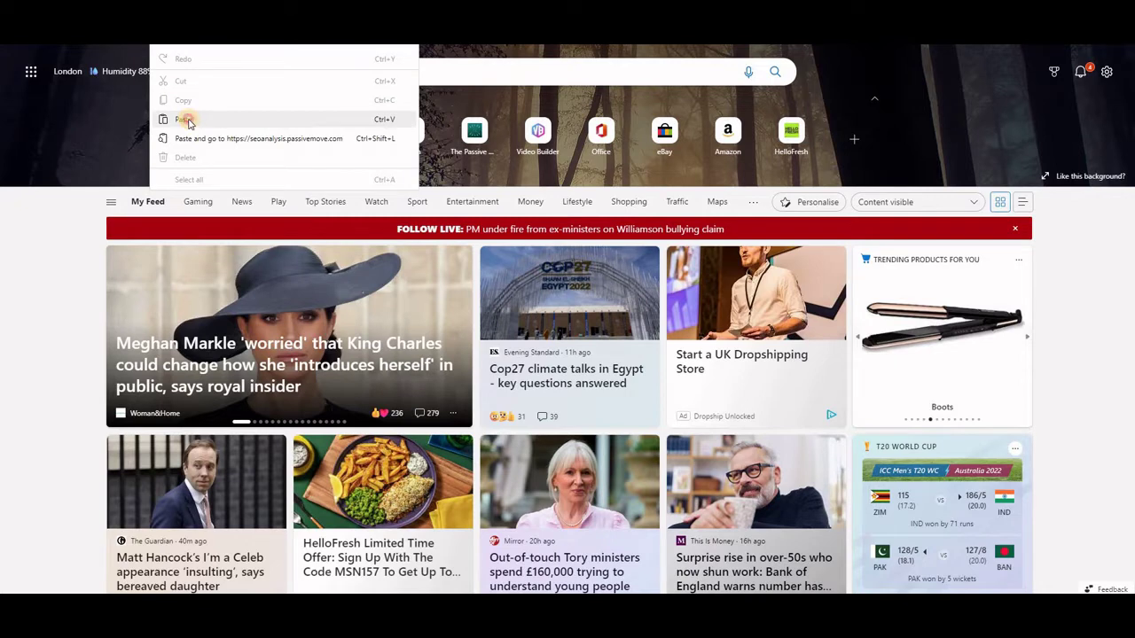
pyautogui.click(183, 119)
pyautogui.press('Return')
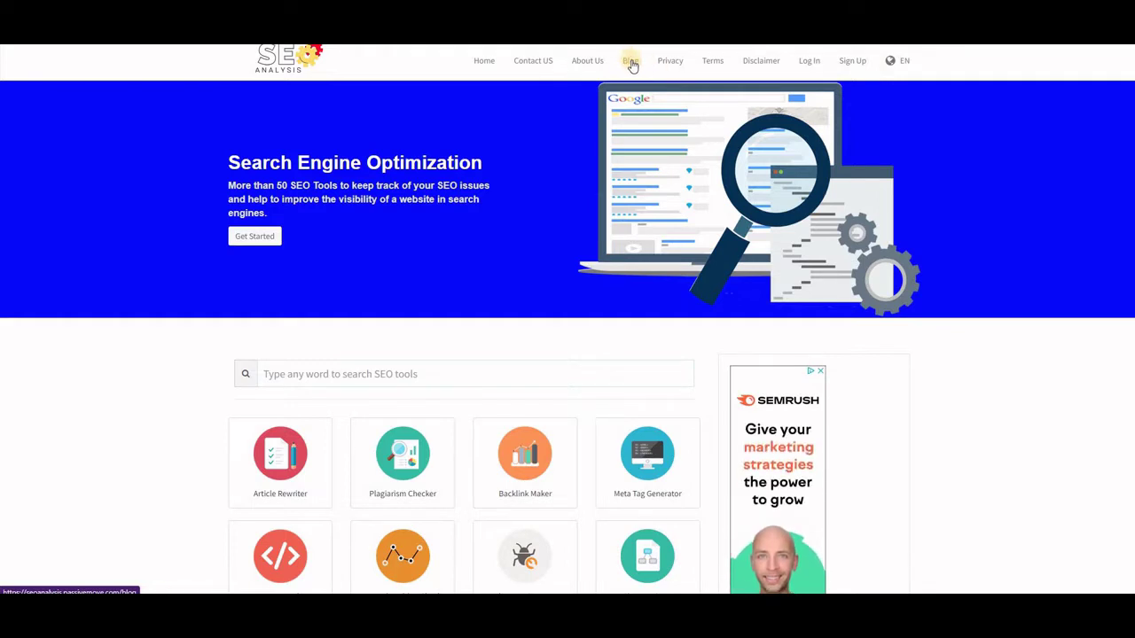
# Step: From the Blog listing, open 'Driving Highly Optimised Traffic With Google Adwords In 2022'
pyautogui.click(630, 62)
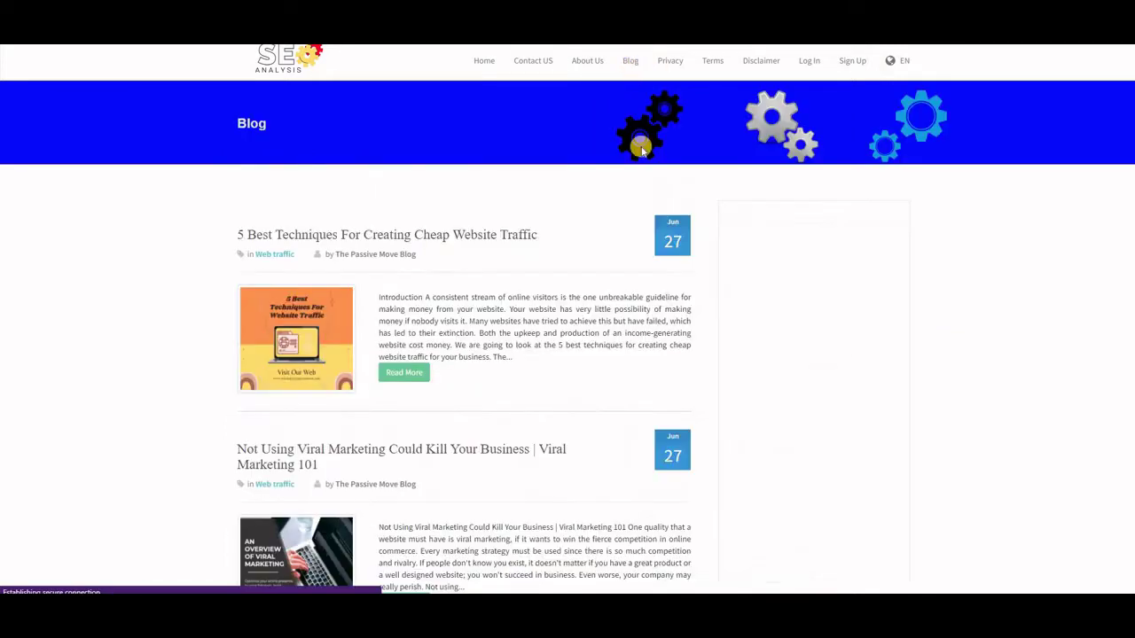
pyautogui.scroll(-2, 361, 280)
pyautogui.scroll(-8, 361, 280)
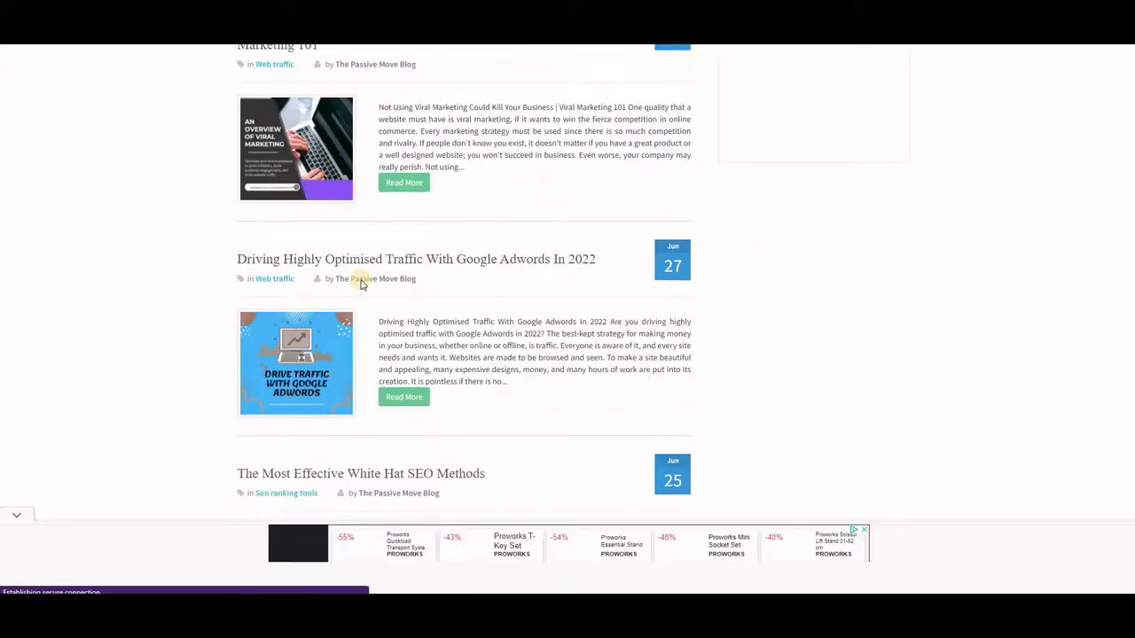
pyautogui.scroll(3, 362, 282)
pyautogui.scroll(3, 362, 281)
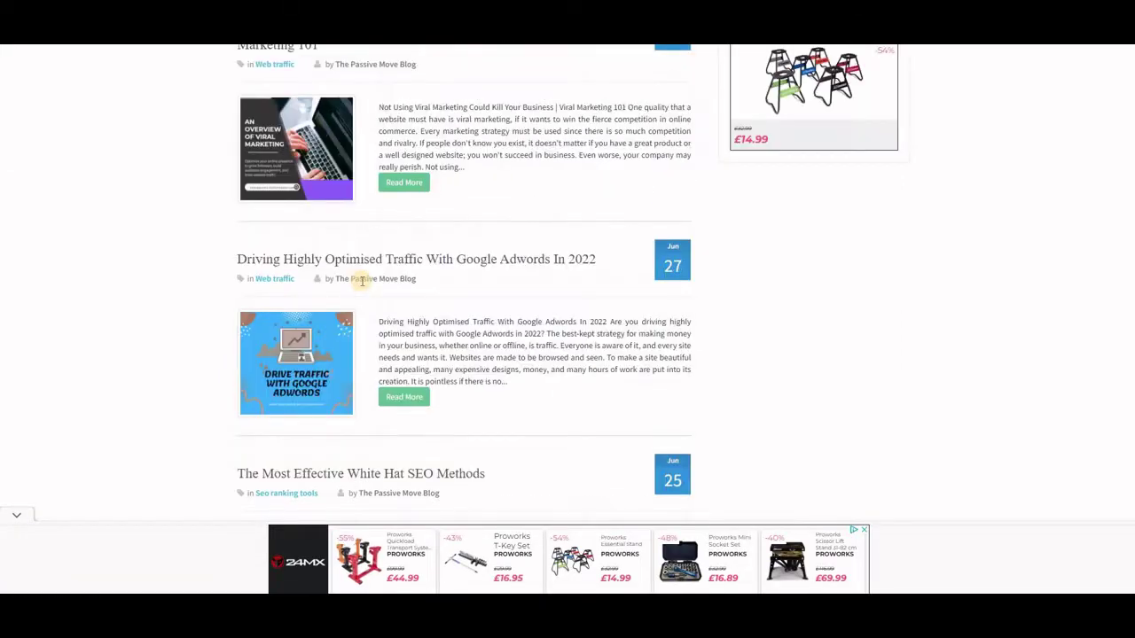
pyautogui.click(408, 398)
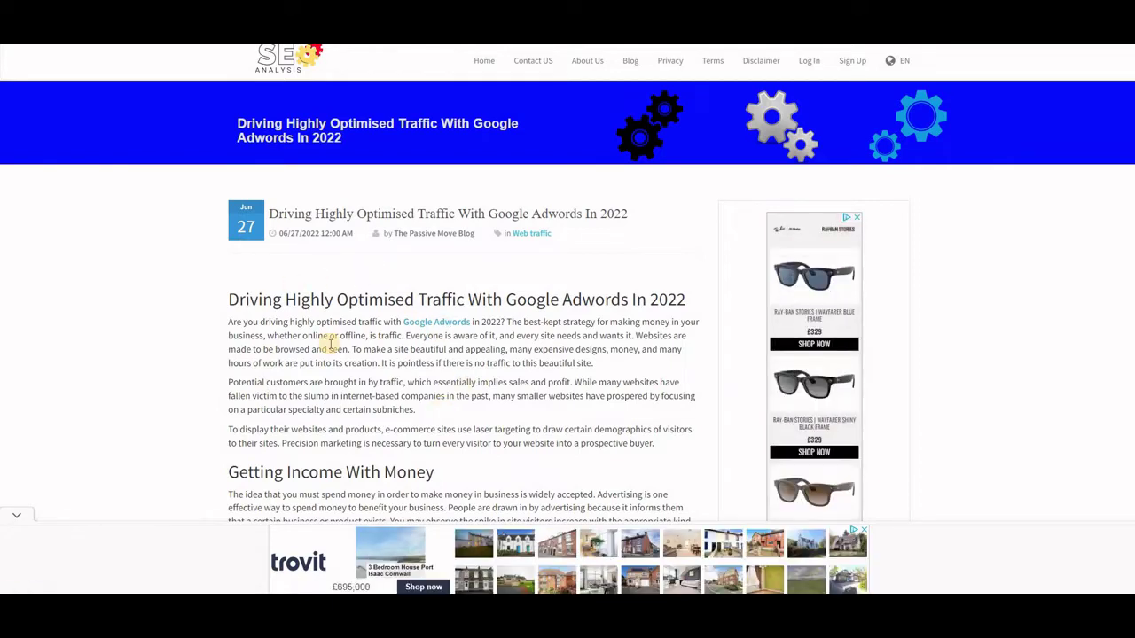
# Step: Scroll through the Google Adwords article down to its conclusion and back up
pyautogui.scroll(-4, 330, 346)
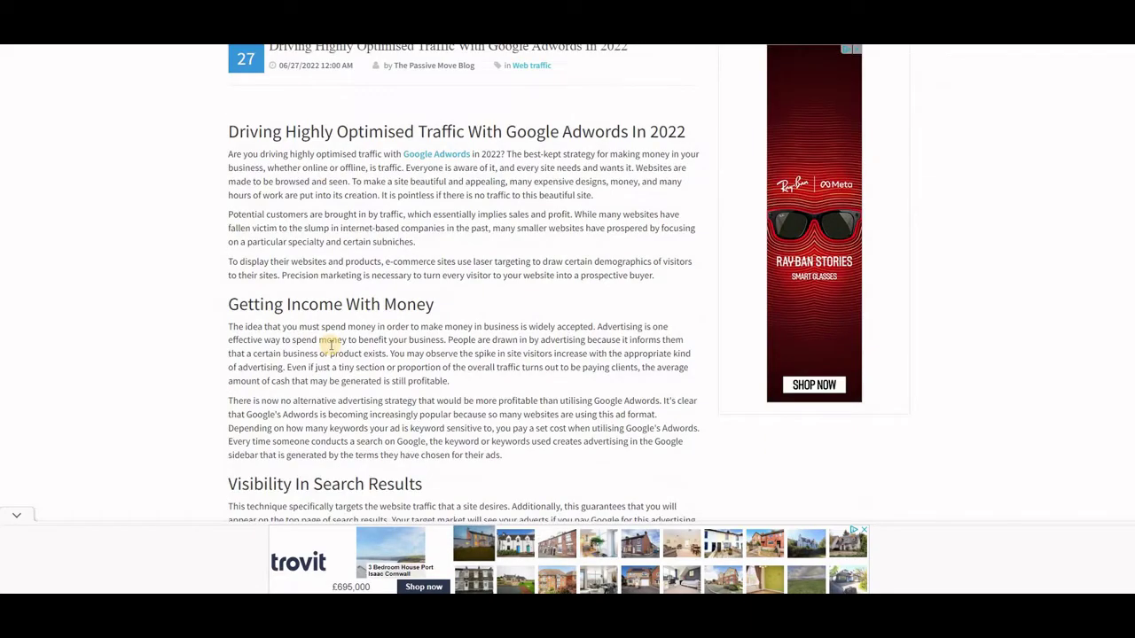
pyautogui.scroll(3, 329, 342)
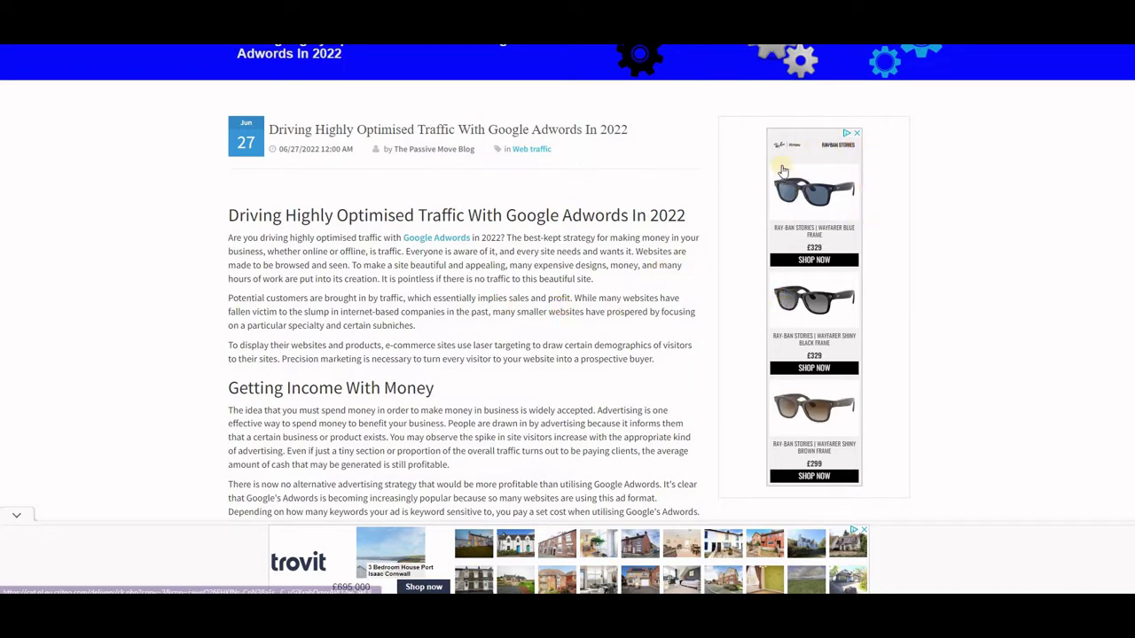
pyautogui.scroll(-3, 518, 371)
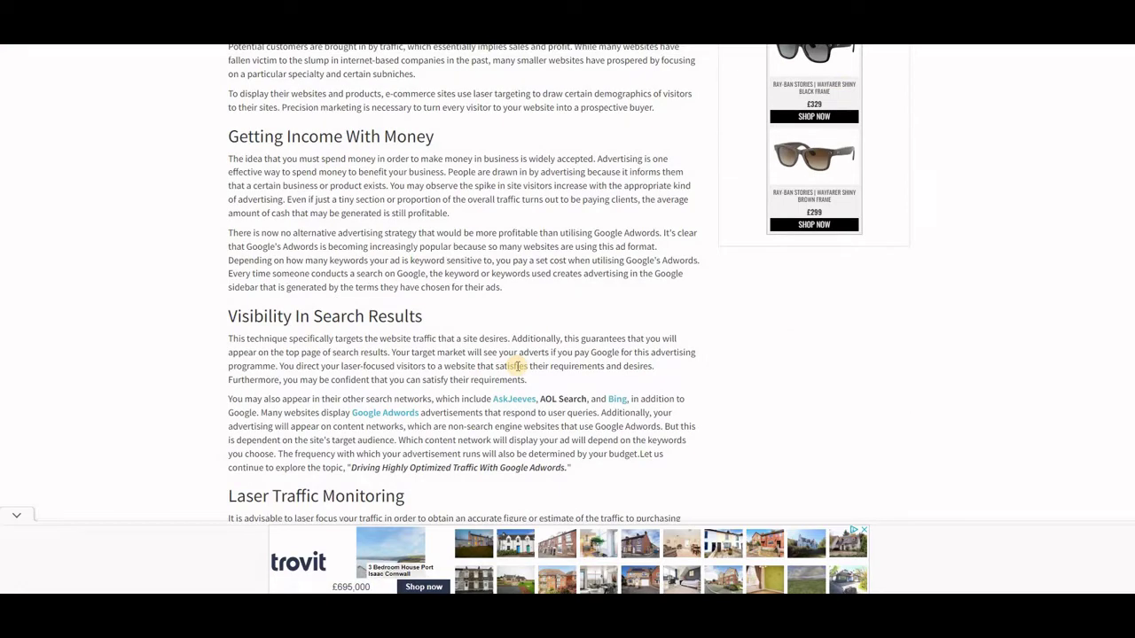
pyautogui.scroll(-2, 519, 366)
pyautogui.scroll(-1, 517, 365)
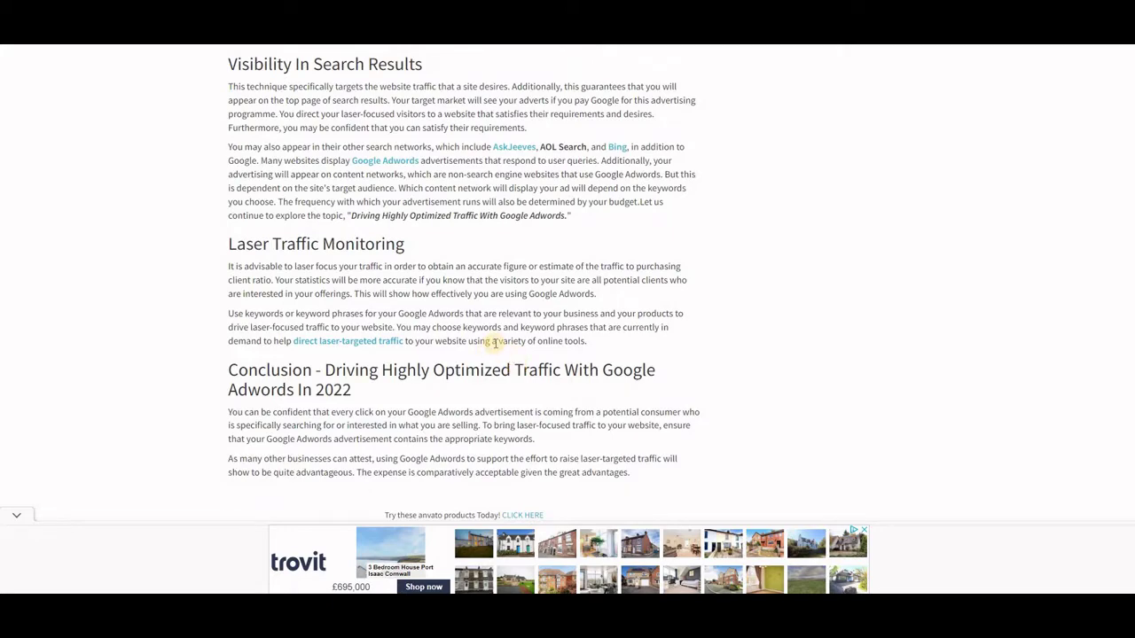
pyautogui.scroll(-3, 495, 342)
pyautogui.scroll(8, 494, 342)
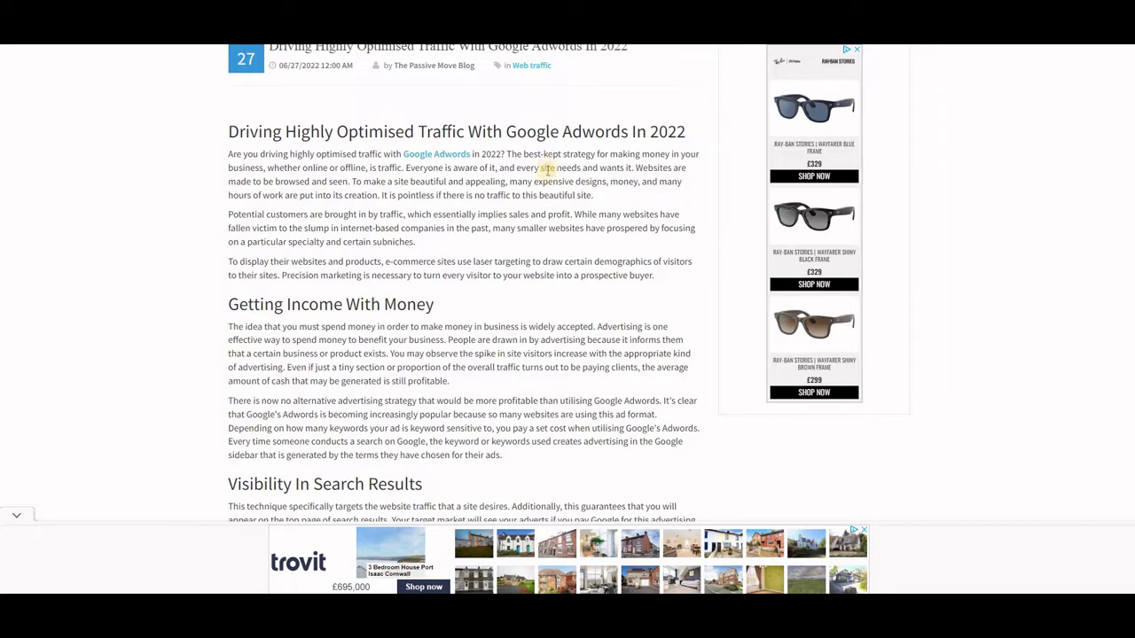
pyautogui.scroll(2, 536, 335)
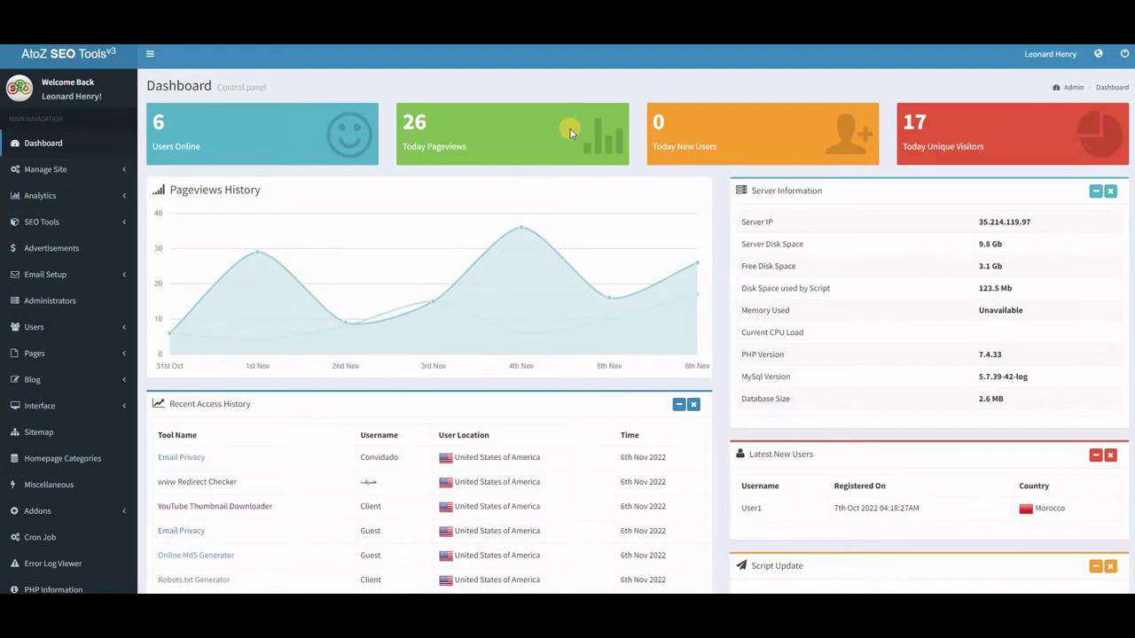
# Step: Review the dashboard statistics, then expand the Users menu in the sidebar
pyautogui.scroll(-1, 572, 182)
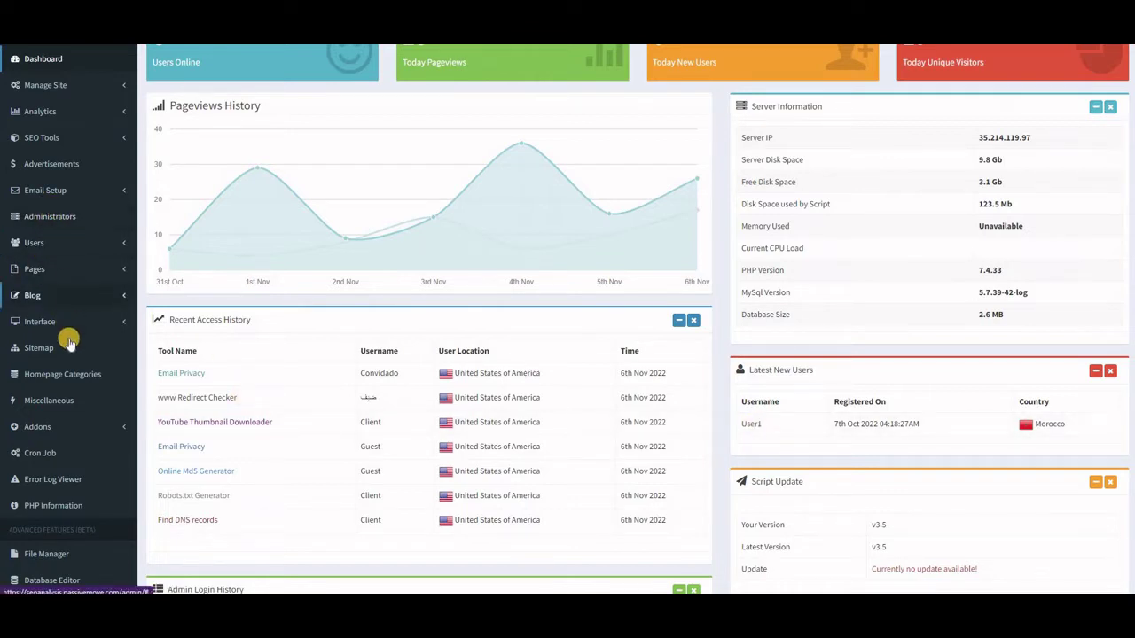
pyautogui.scroll(1, 66, 335)
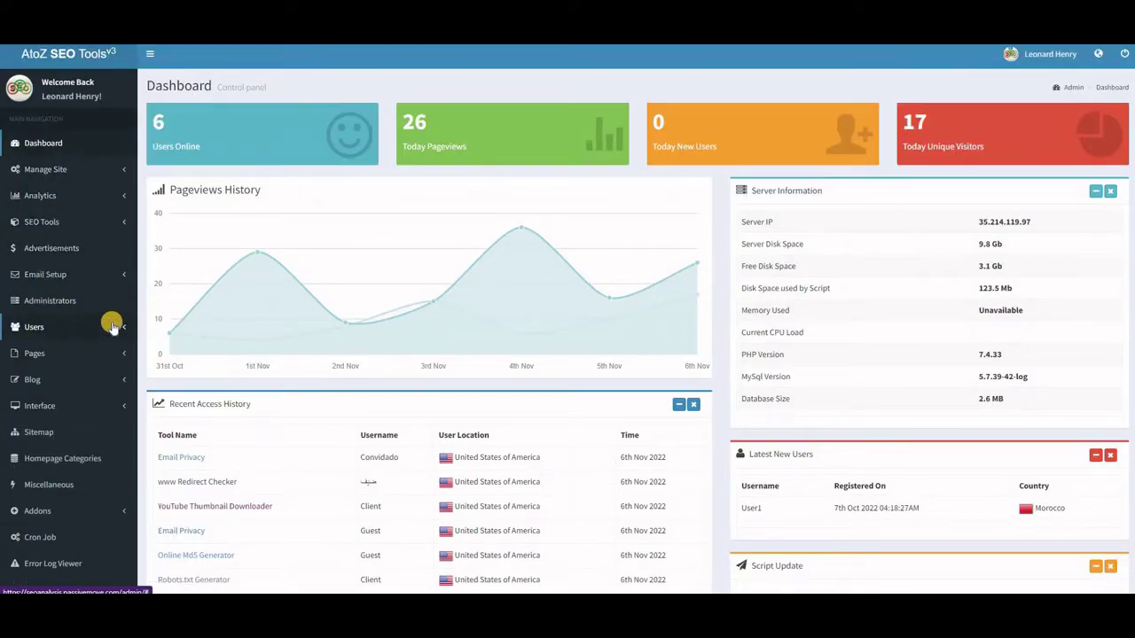
pyautogui.click(53, 328)
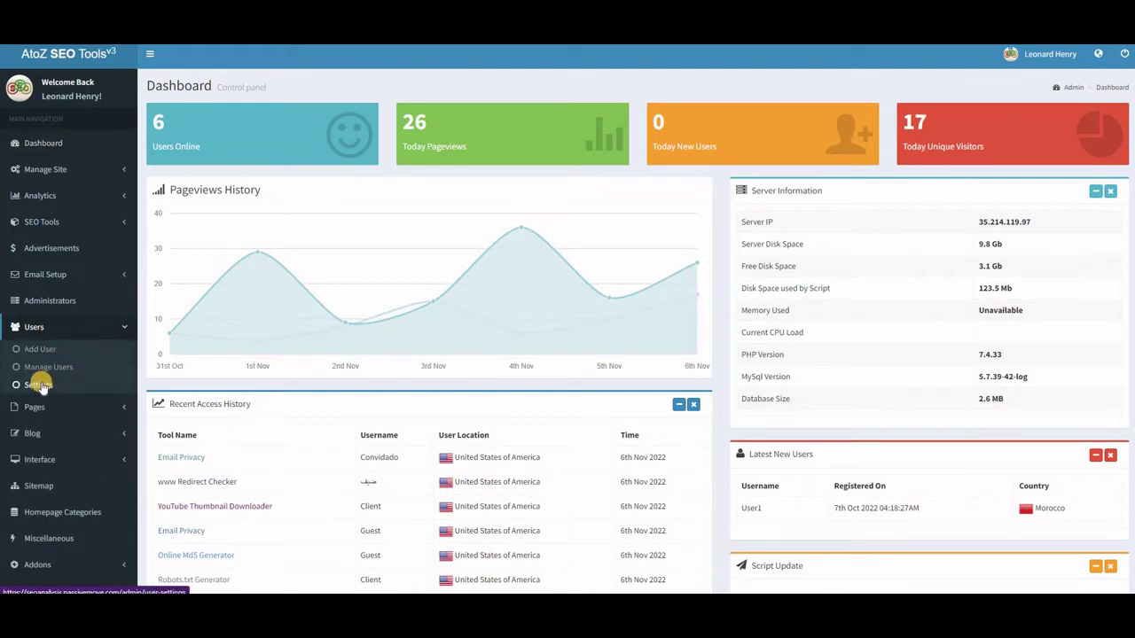
# Step: On Users > Settings, clear and re-enter 10 in the Visitors Limit field
pyautogui.click(40, 385)
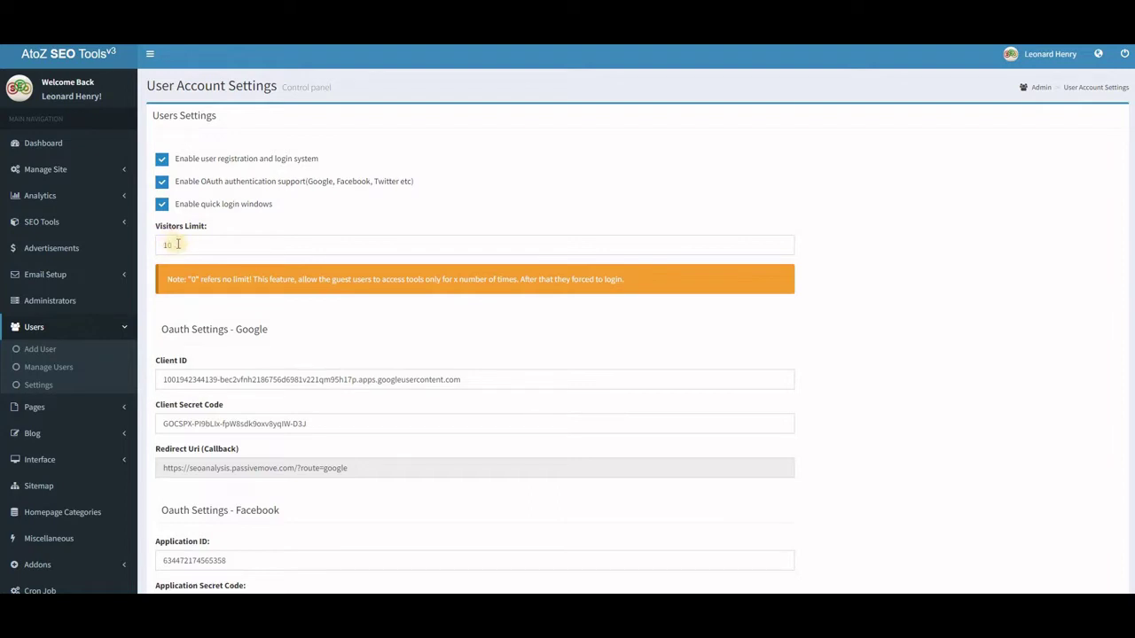
pyautogui.doubleClick(169, 245)
pyautogui.press('BackSpace')
pyautogui.write('10')
pyautogui.doubleClick(167, 246)
pyautogui.press('BackSpace')
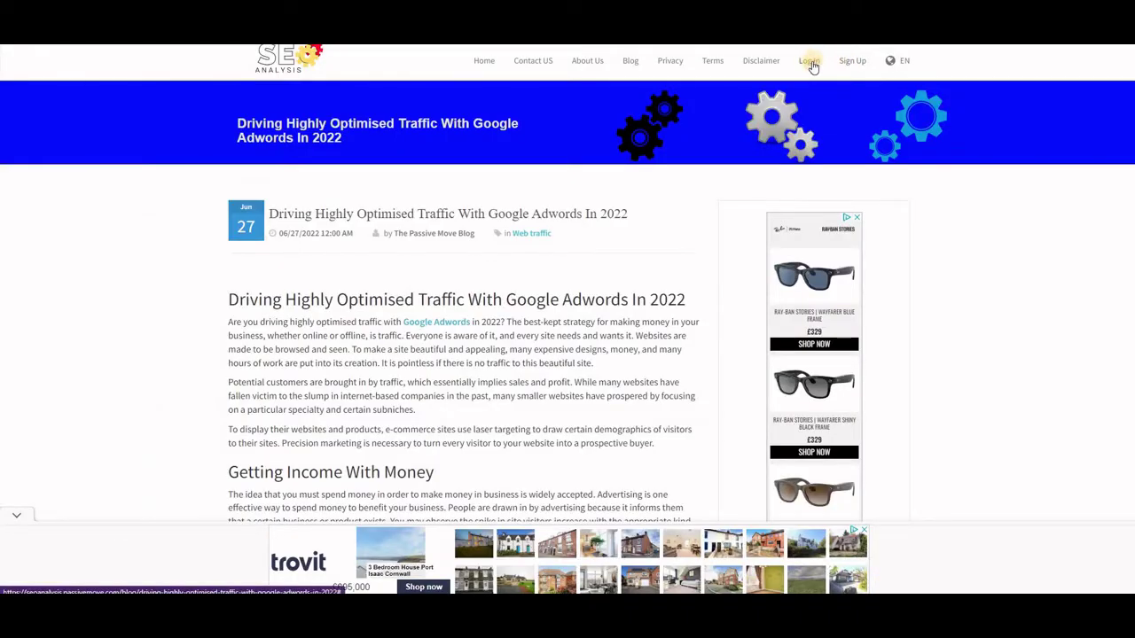
# Step: Preview and close the Log In and Sign Up forms, then return to Home
pyautogui.click(810, 62)
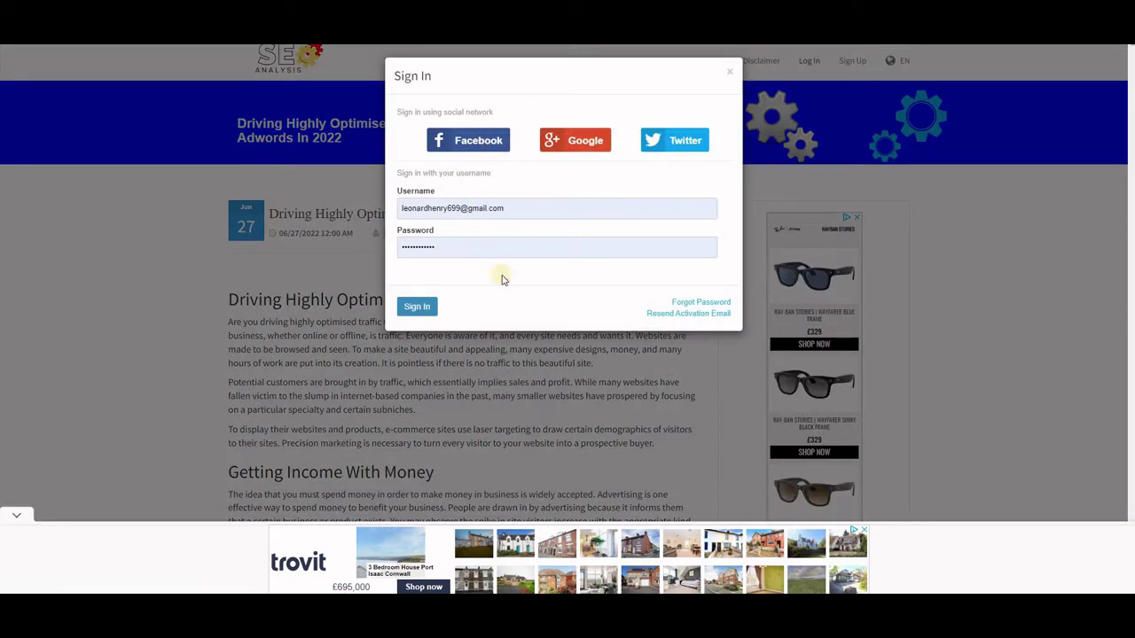
pyautogui.click(731, 75)
pyautogui.click(852, 60)
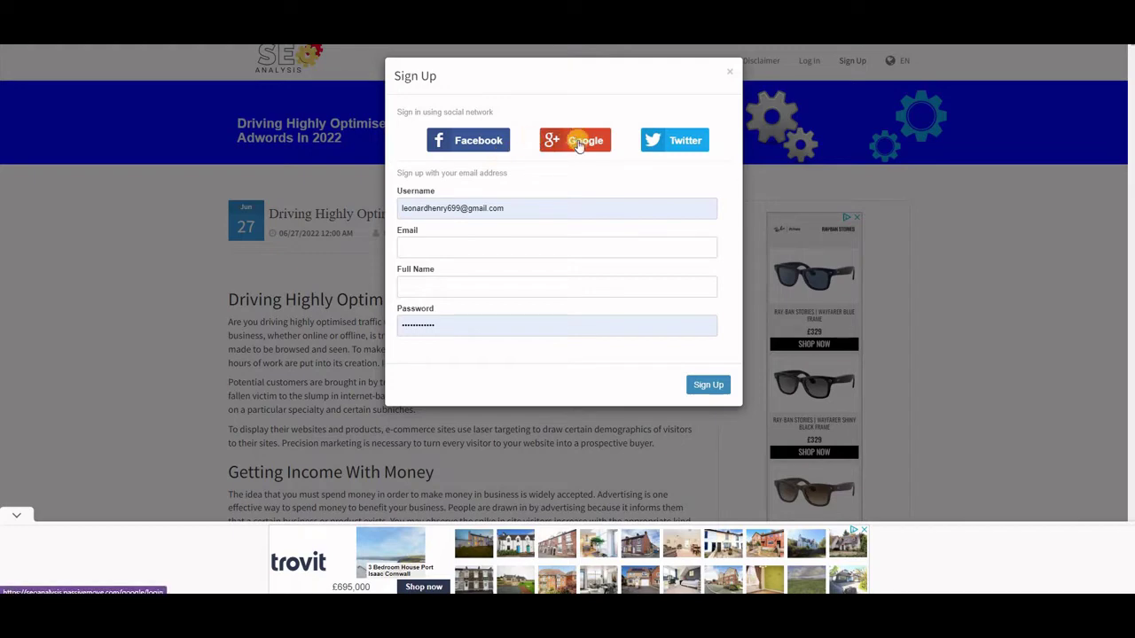
pyautogui.click(729, 74)
pyautogui.click(486, 63)
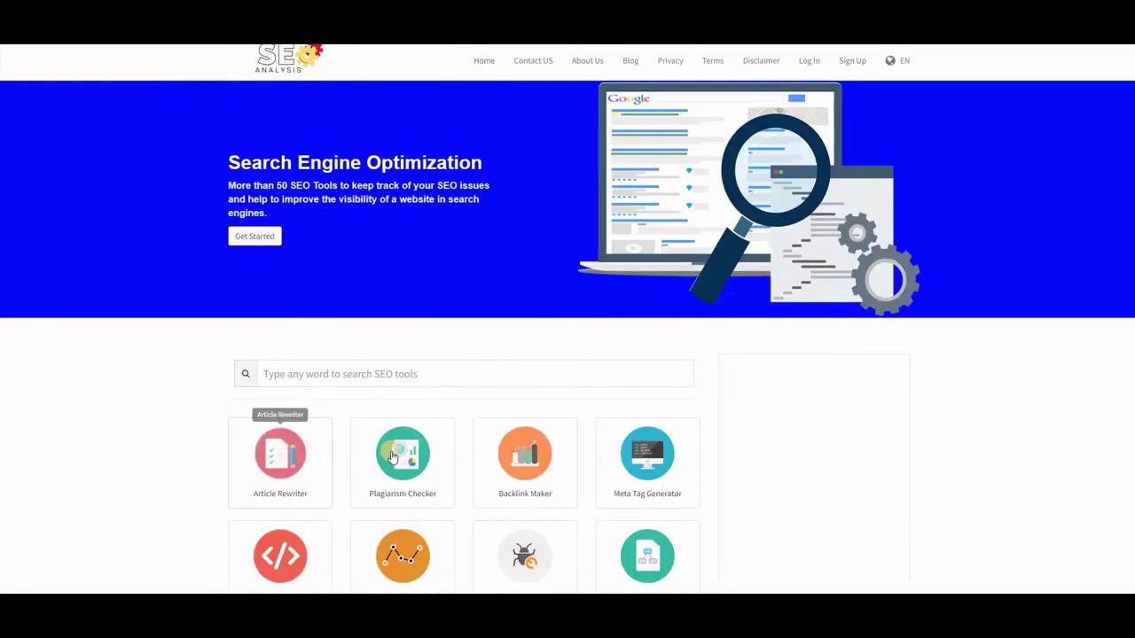
# Step: Browse the public SEO tools grid, including XML Sitemap Generator, down and back up
pyautogui.scroll(-2, 638, 452)
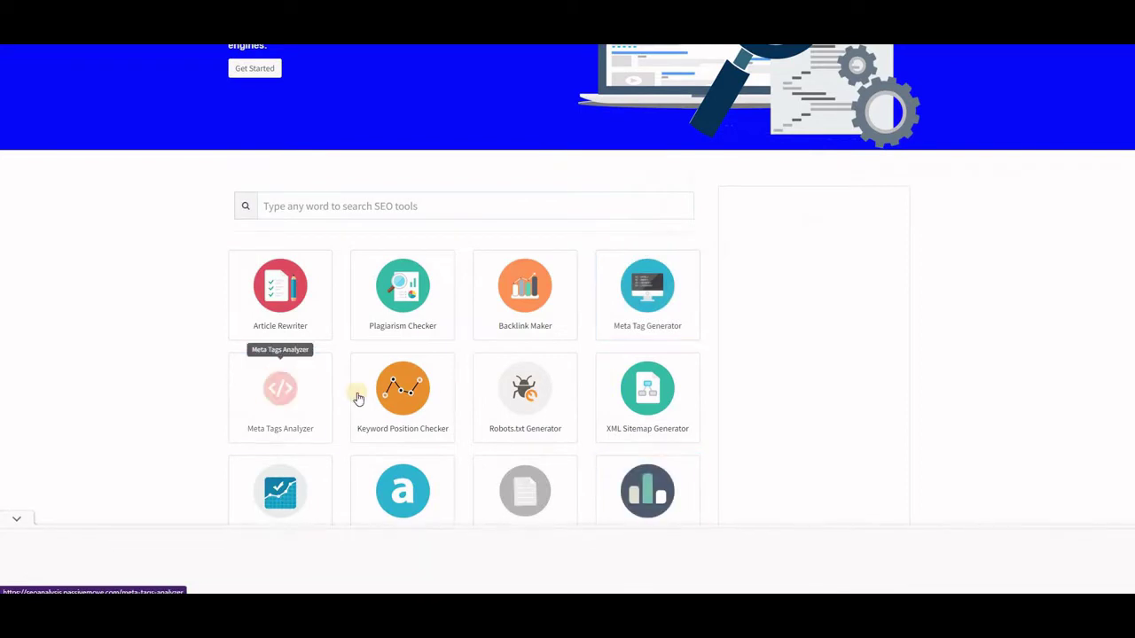
pyautogui.click(649, 388)
pyautogui.scroll(-3, 532, 411)
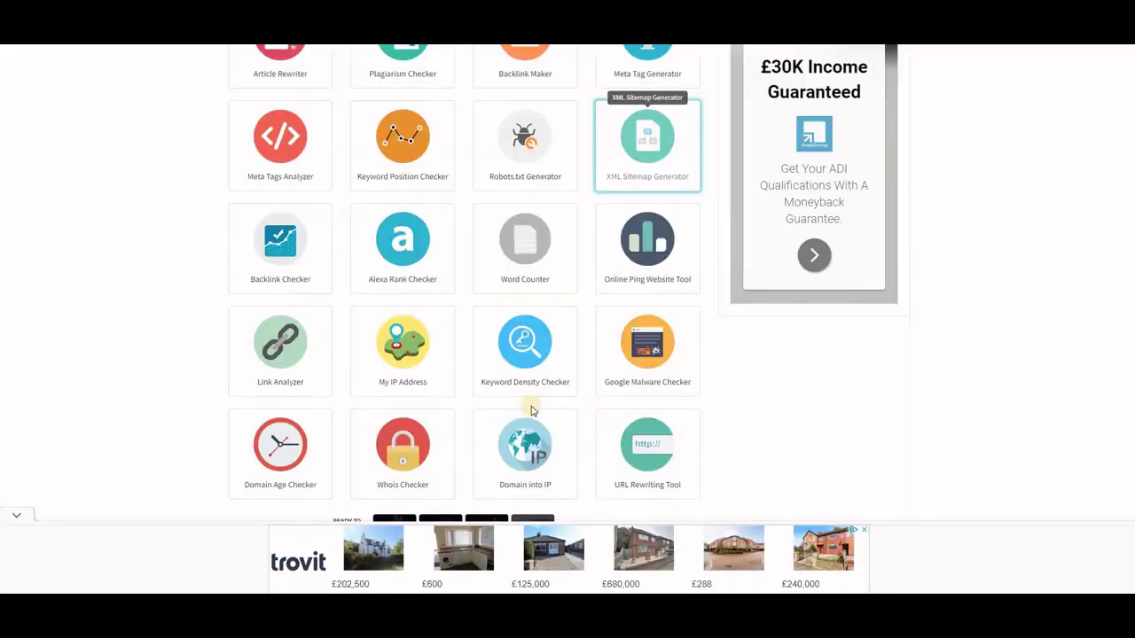
pyautogui.scroll(-2, 452, 377)
pyautogui.scroll(-3, 452, 380)
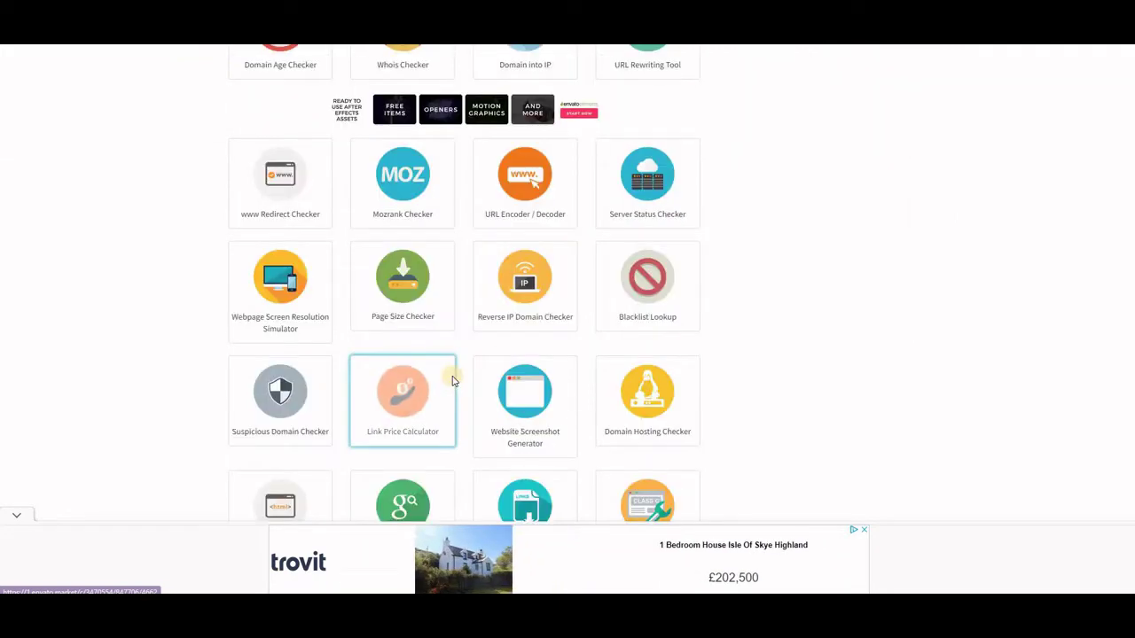
pyautogui.scroll(-2, 452, 379)
pyautogui.scroll(-2, 452, 379)
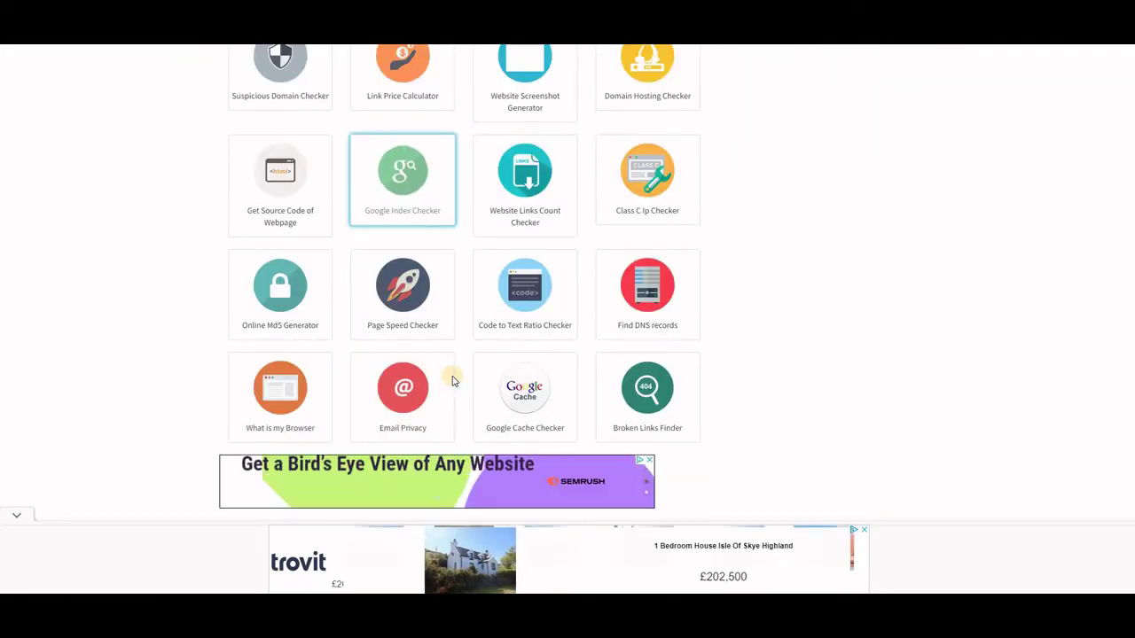
pyautogui.scroll(-3, 452, 379)
pyautogui.scroll(-4, 452, 379)
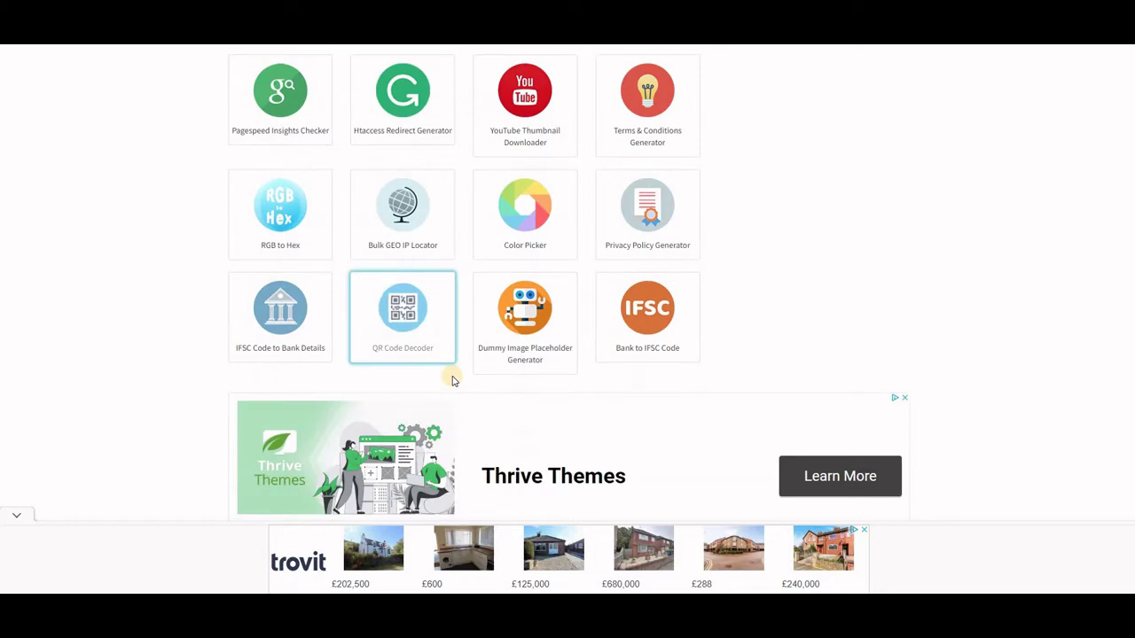
pyautogui.scroll(9, 452, 380)
pyautogui.scroll(4, 274, 223)
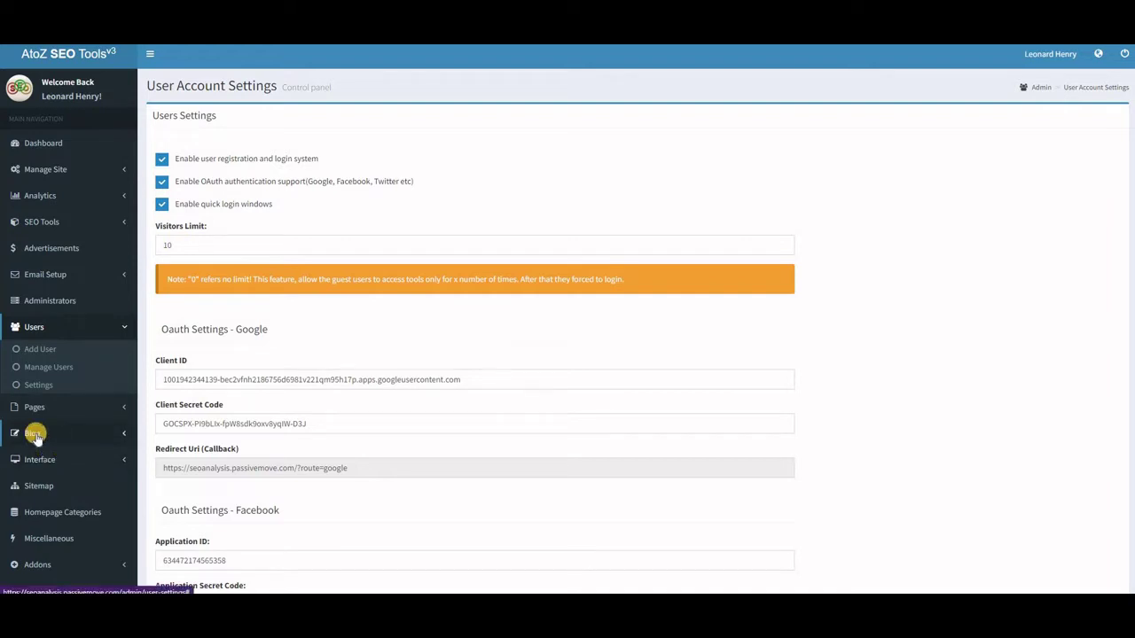
# Step: Expand Addons in the admin sidebar and open the Shop Addons list
pyautogui.scroll(-1, 33, 437)
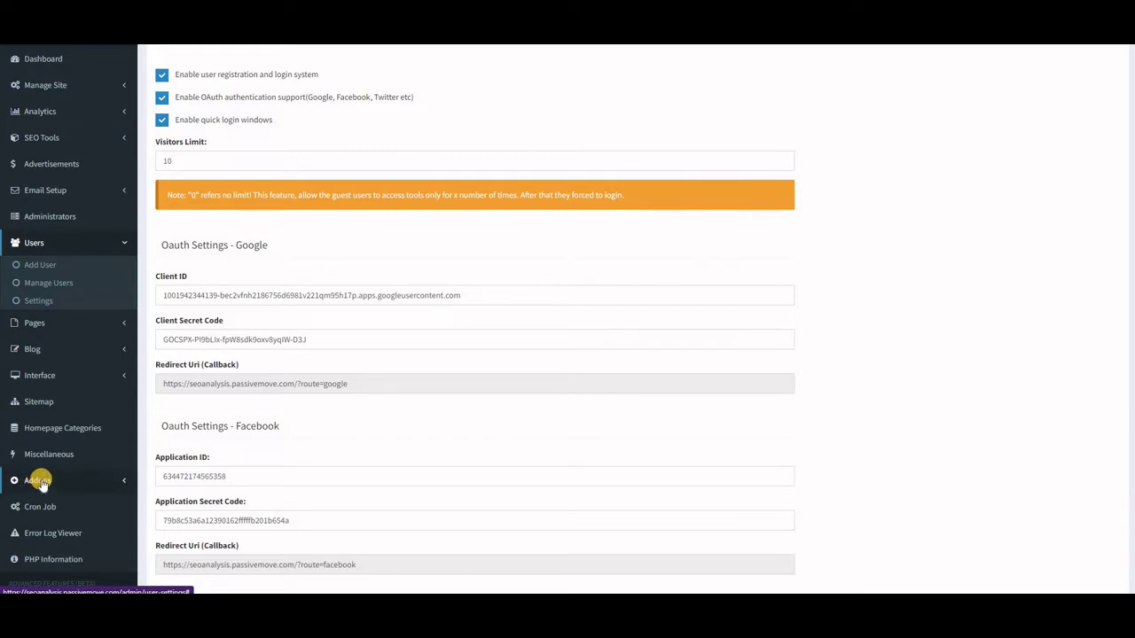
pyautogui.click(124, 482)
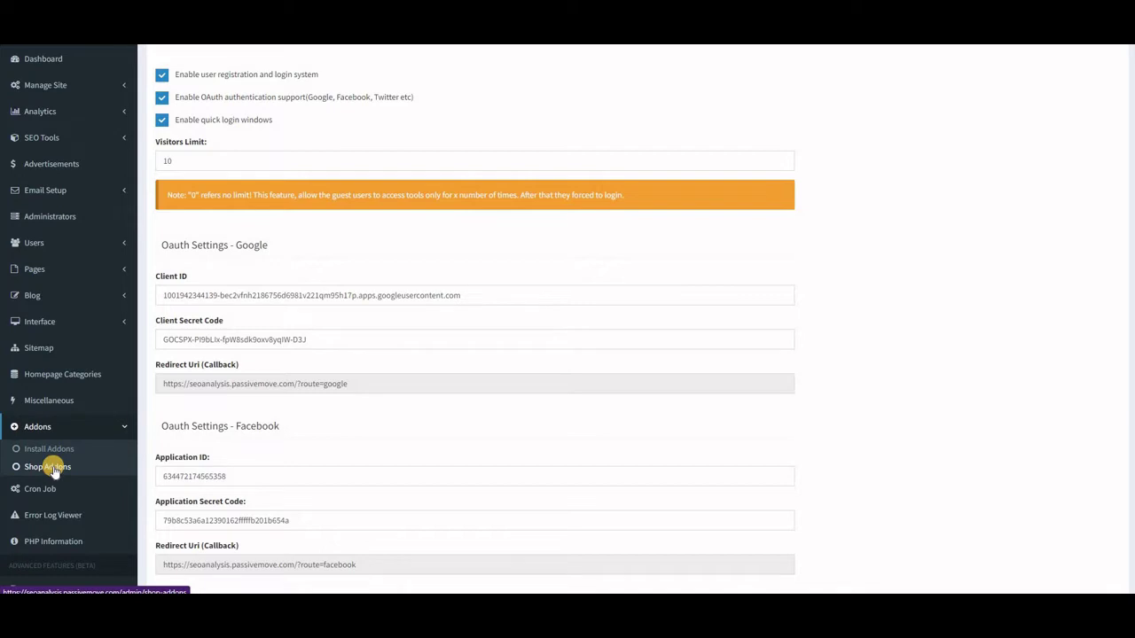
pyautogui.click(53, 468)
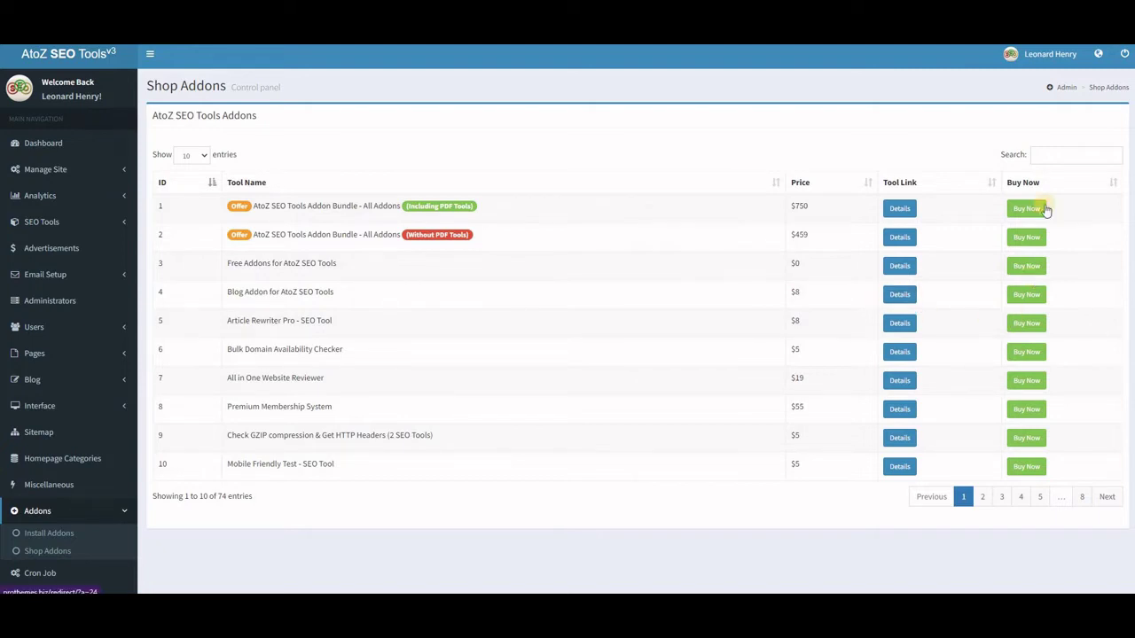
# Step: View the store details of the $8 Blog Addon for AtoZ SEO Tools
pyautogui.click(900, 296)
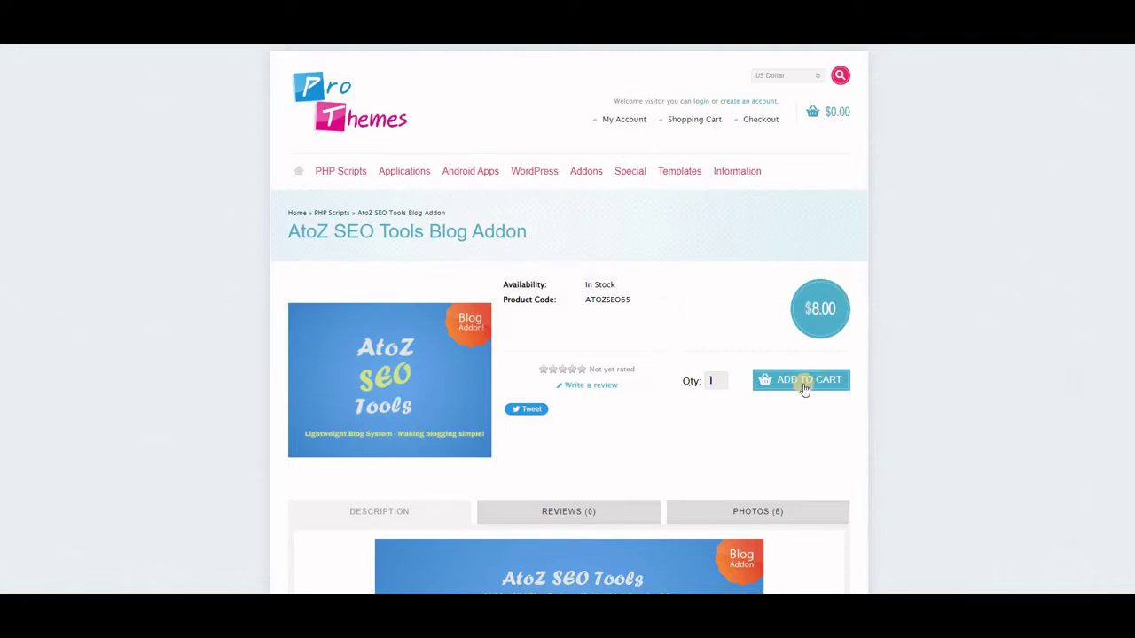
pyautogui.scroll(-5, 714, 336)
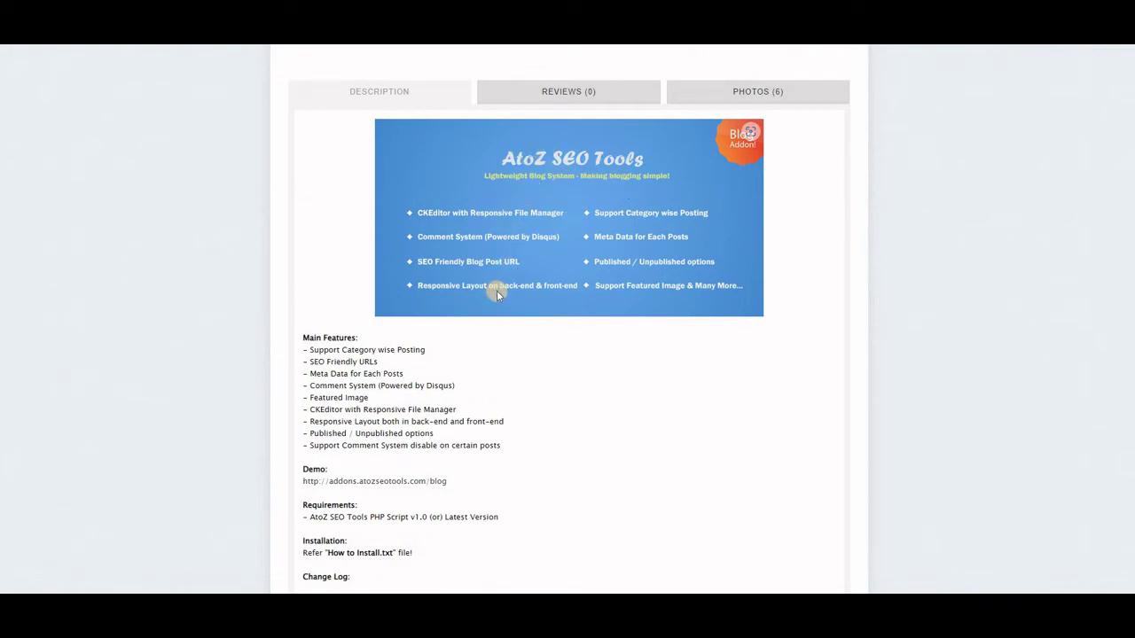
pyautogui.scroll(-2, 497, 293)
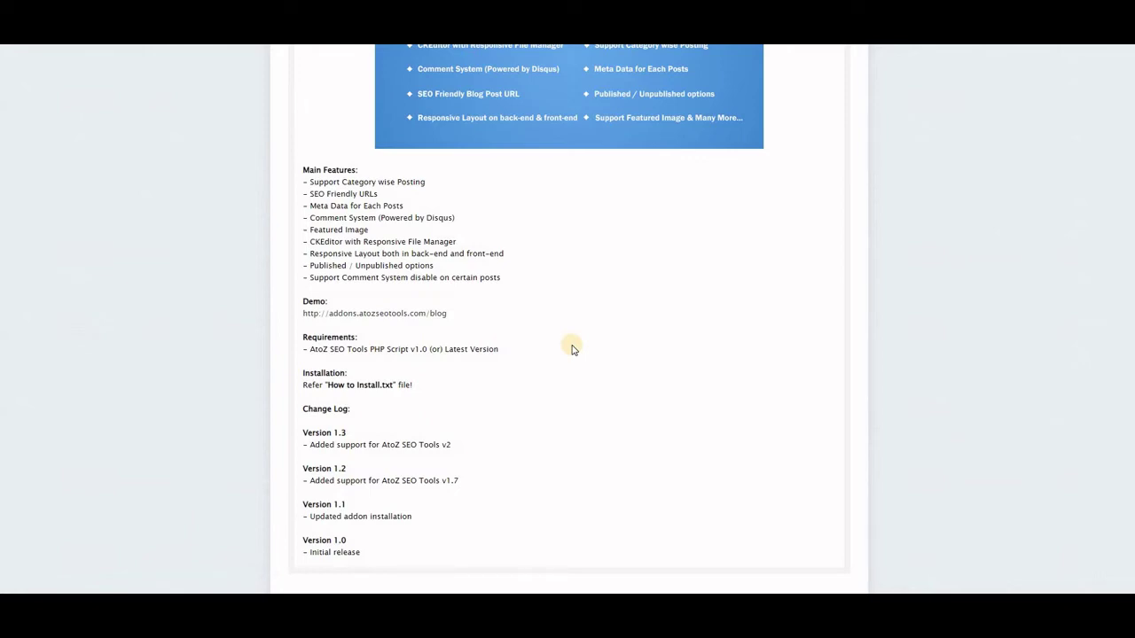
pyautogui.scroll(-2, 573, 348)
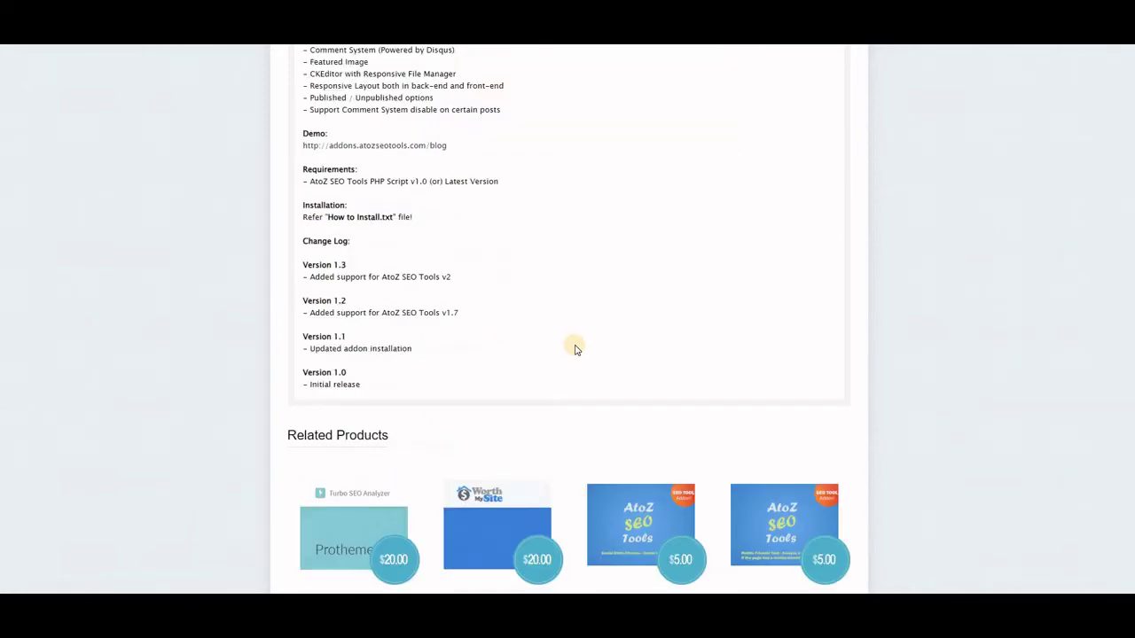
pyautogui.scroll(-2, 573, 349)
pyautogui.scroll(-2, 661, 415)
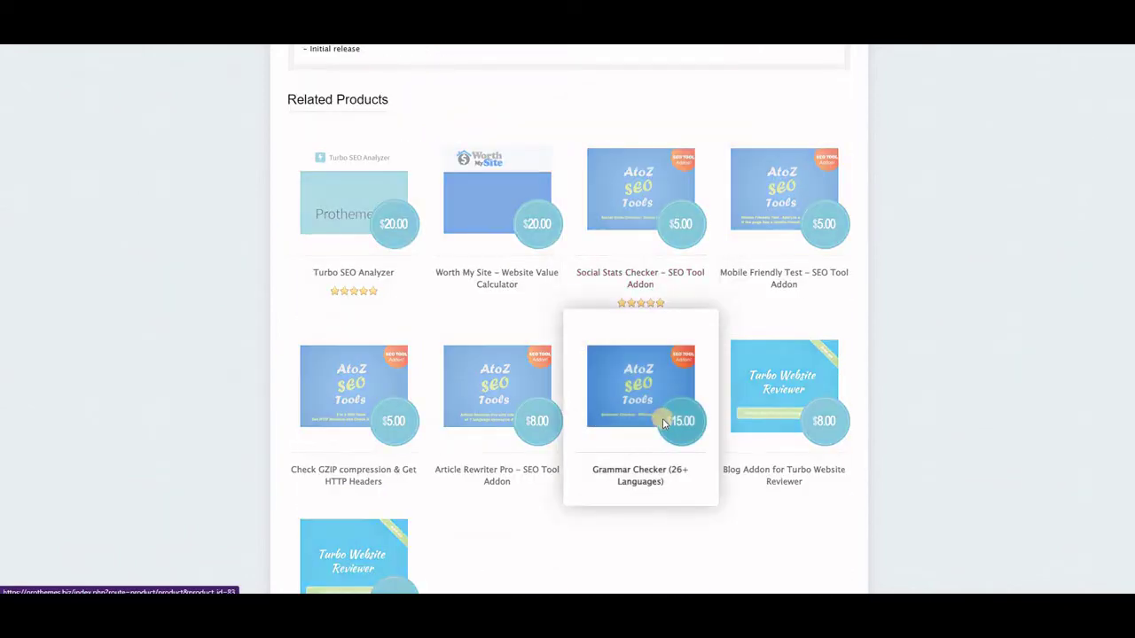
pyautogui.scroll(-3, 662, 418)
pyautogui.scroll(7, 662, 420)
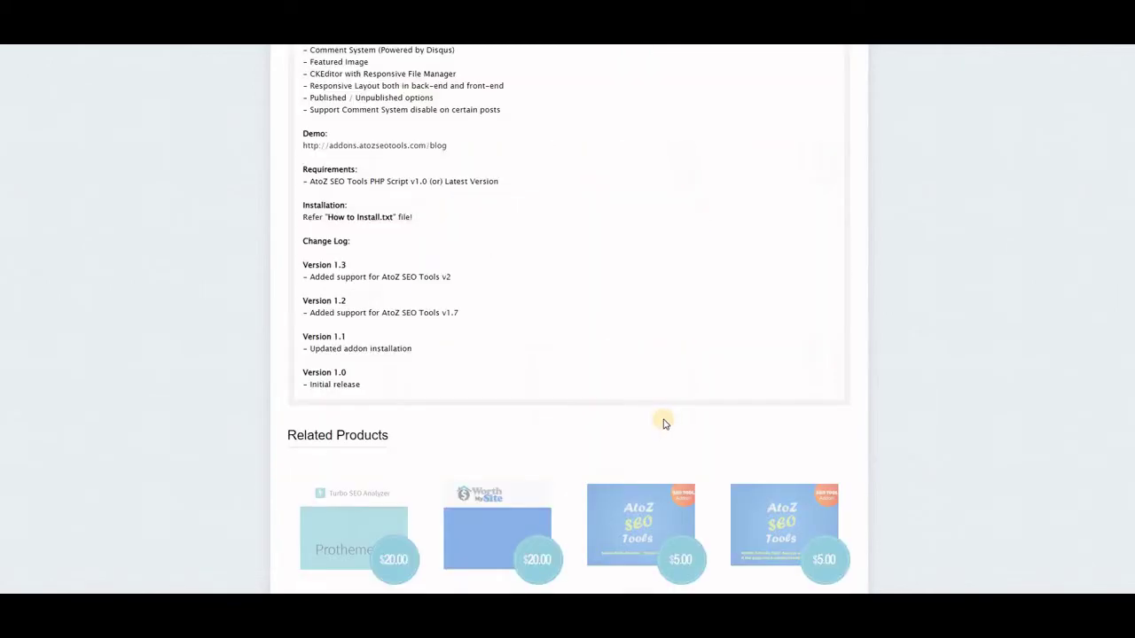
pyautogui.scroll(7, 621, 395)
pyautogui.scroll(3, 692, 403)
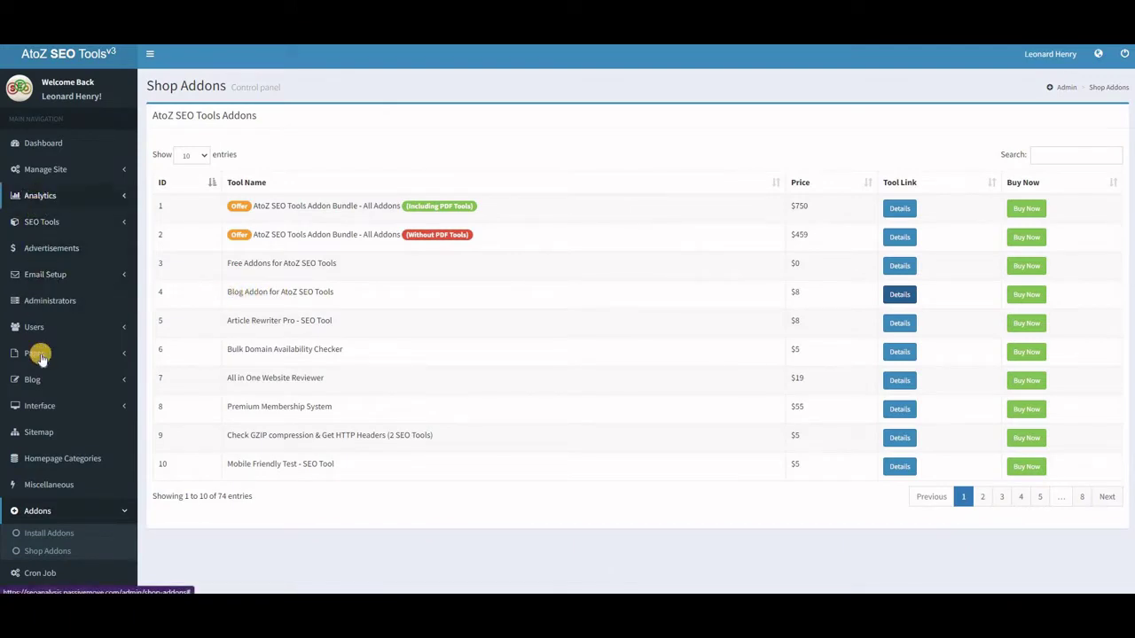
# Step: Go to Addons > Install Addons and cancel the package file chooser
pyautogui.scroll(-2, 51, 449)
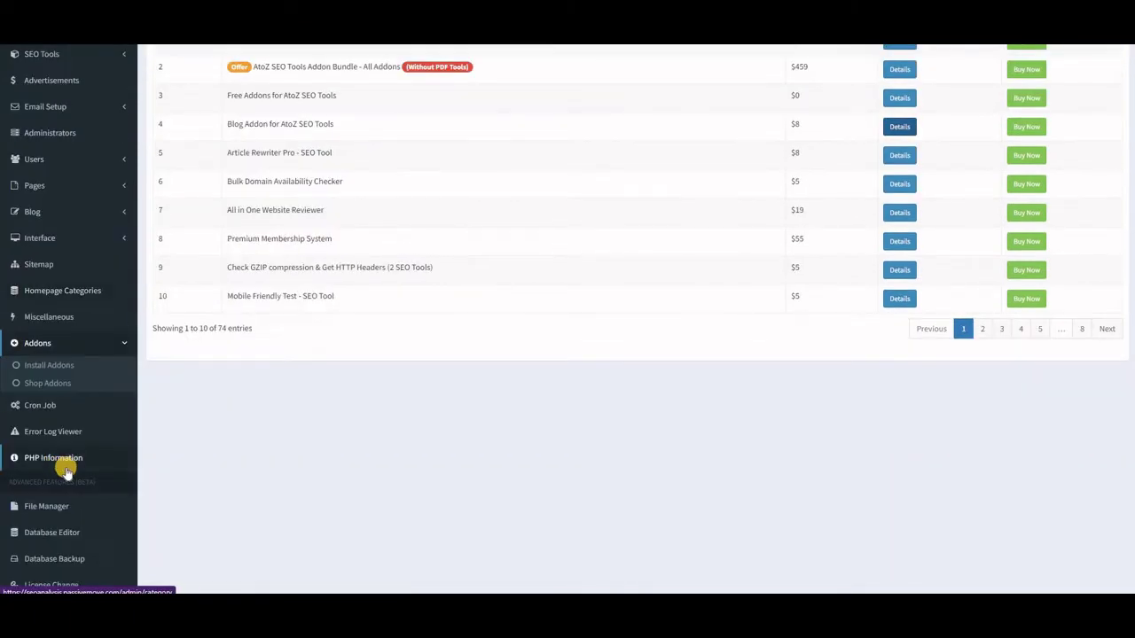
pyautogui.click(53, 367)
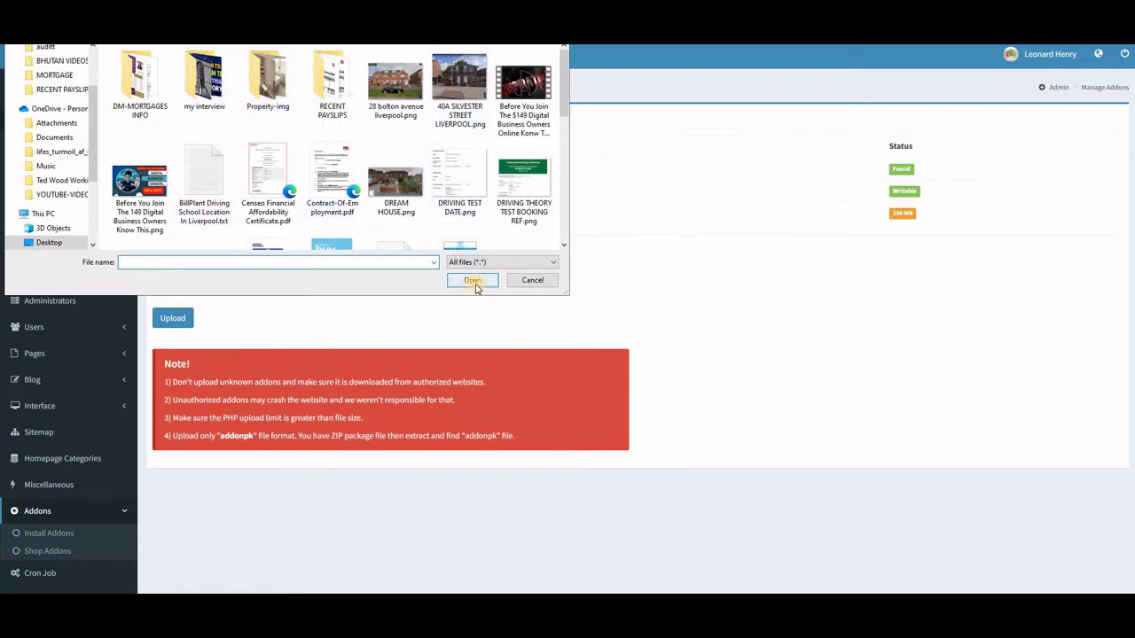
pyautogui.press('Escape')
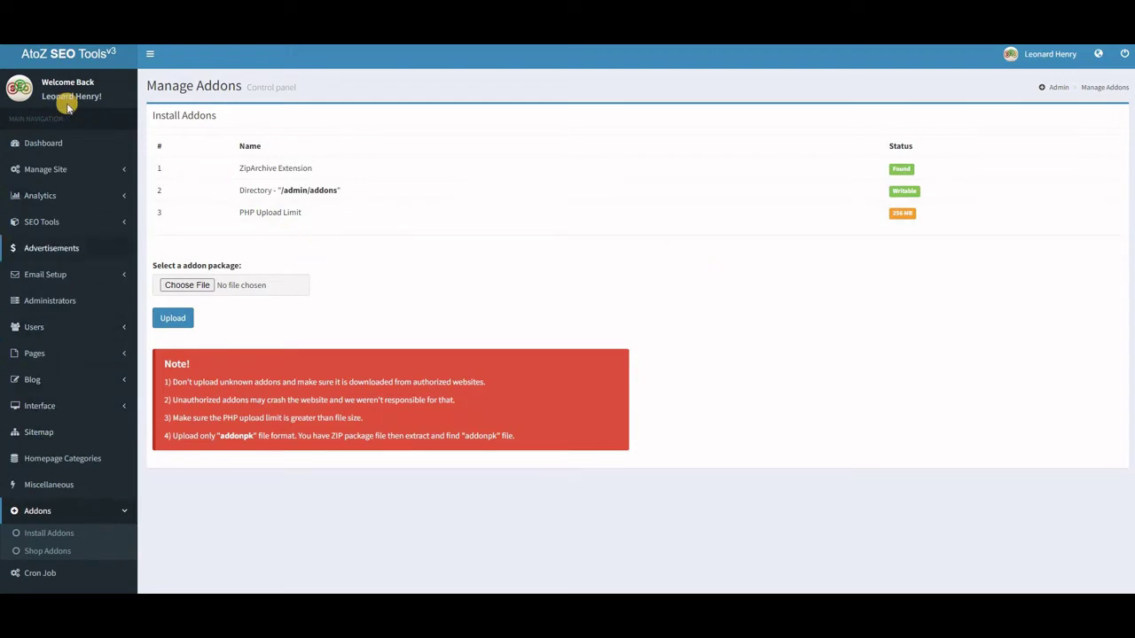
# Step: Return to the admin dashboard to see 8 users online, 32 pageviews and 18 unique visitors
pyautogui.click(47, 146)
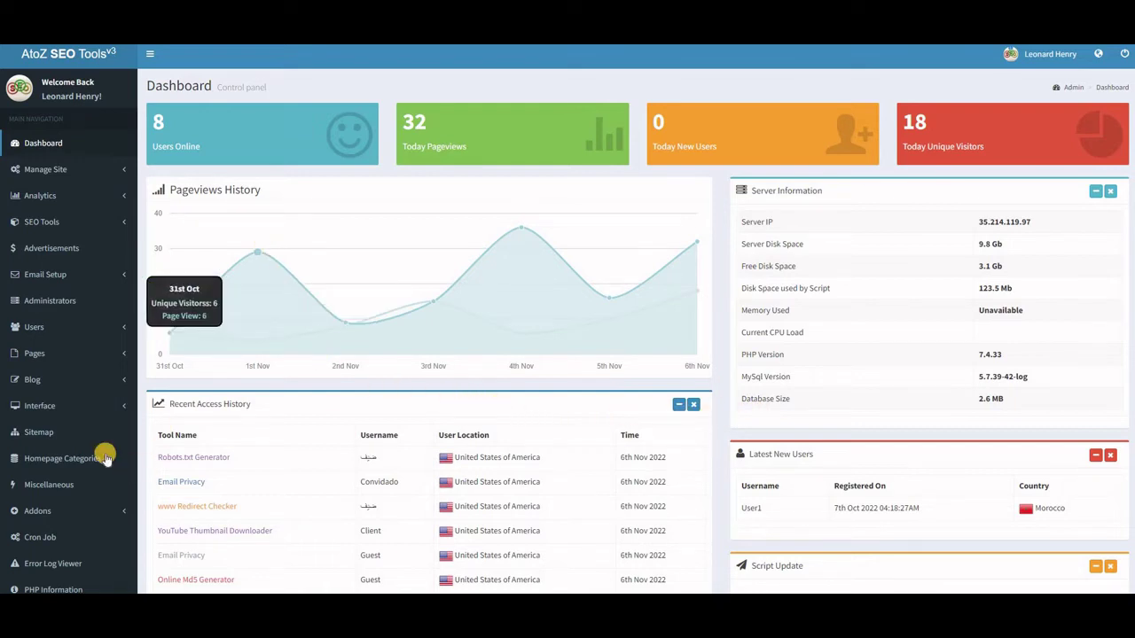
# Step: Open Blog Settings and keep Blog Status Enabled and Enable Comments set to Yes
pyautogui.click(34, 379)
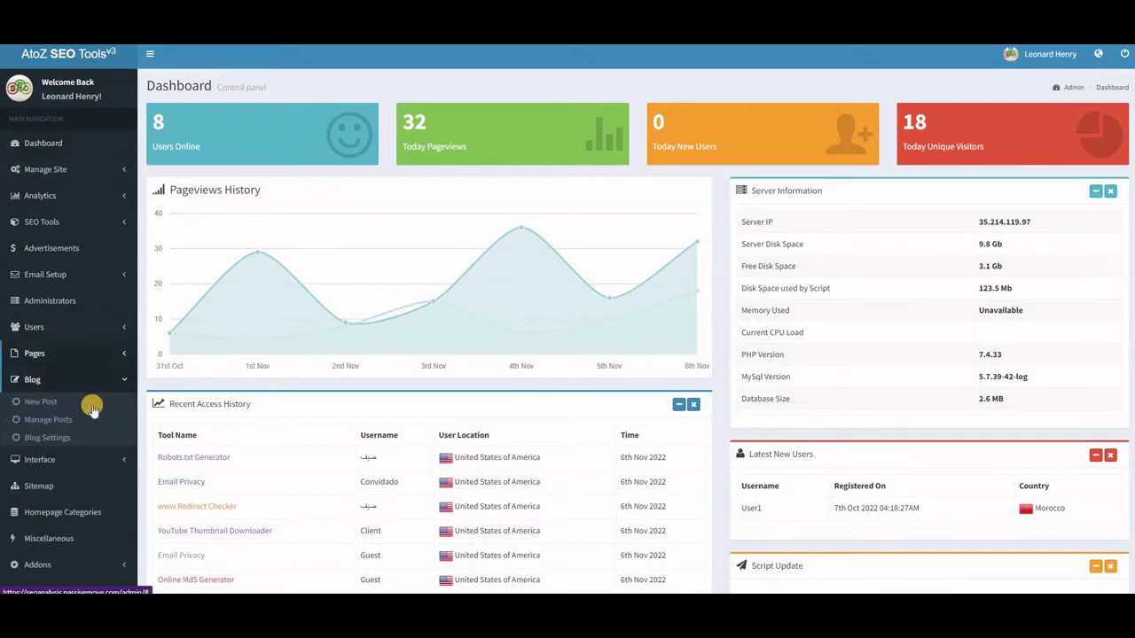
pyautogui.click(49, 438)
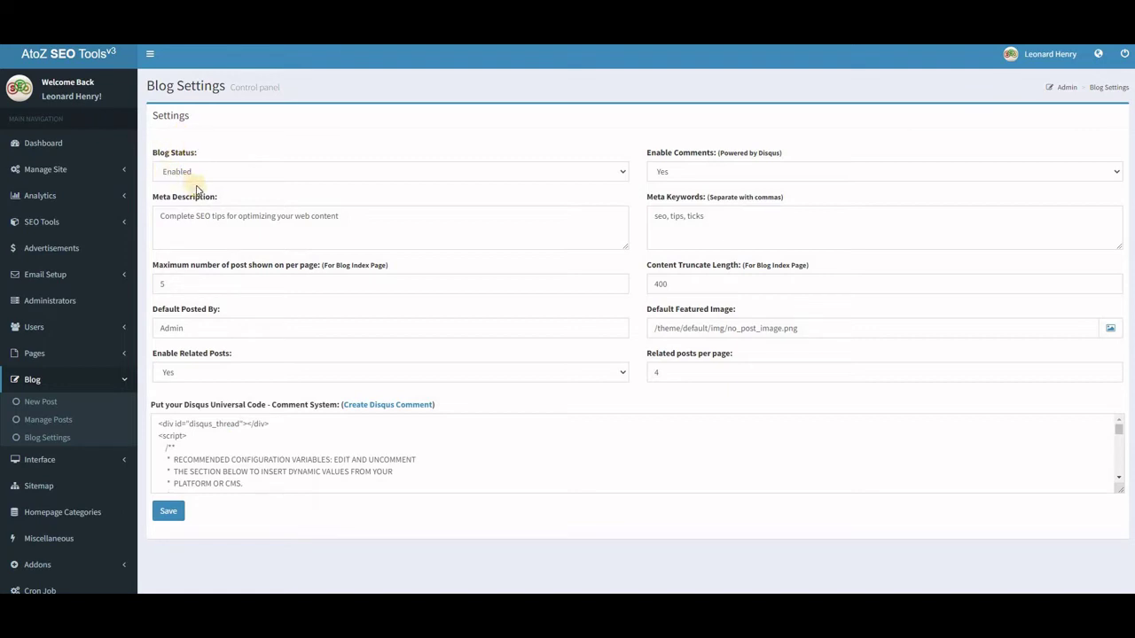
pyautogui.click(621, 173)
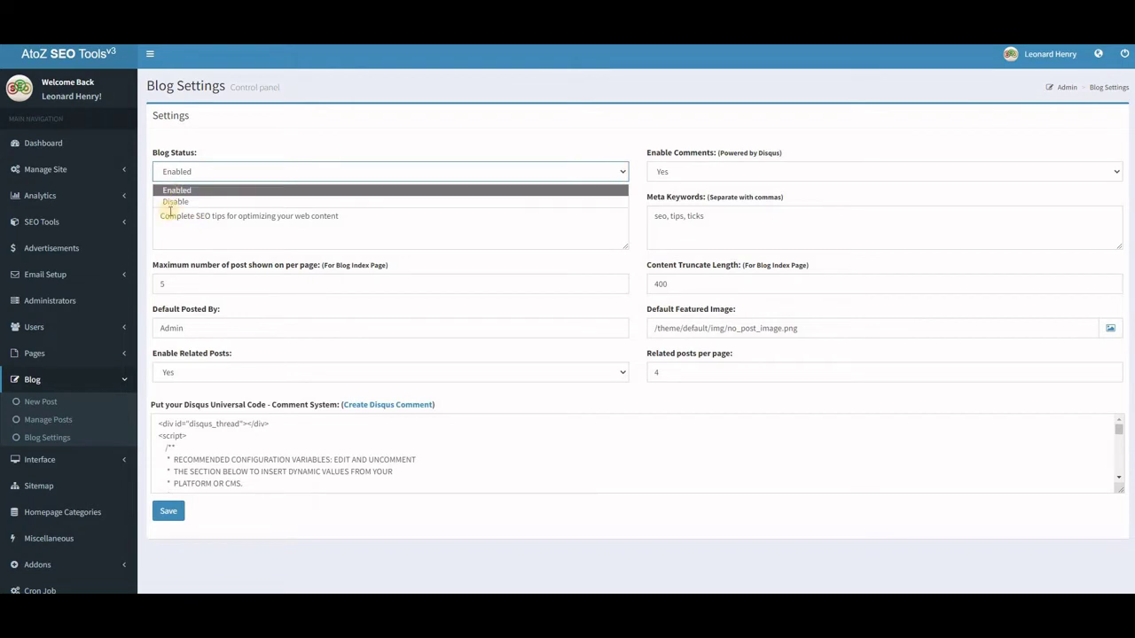
pyautogui.click(272, 147)
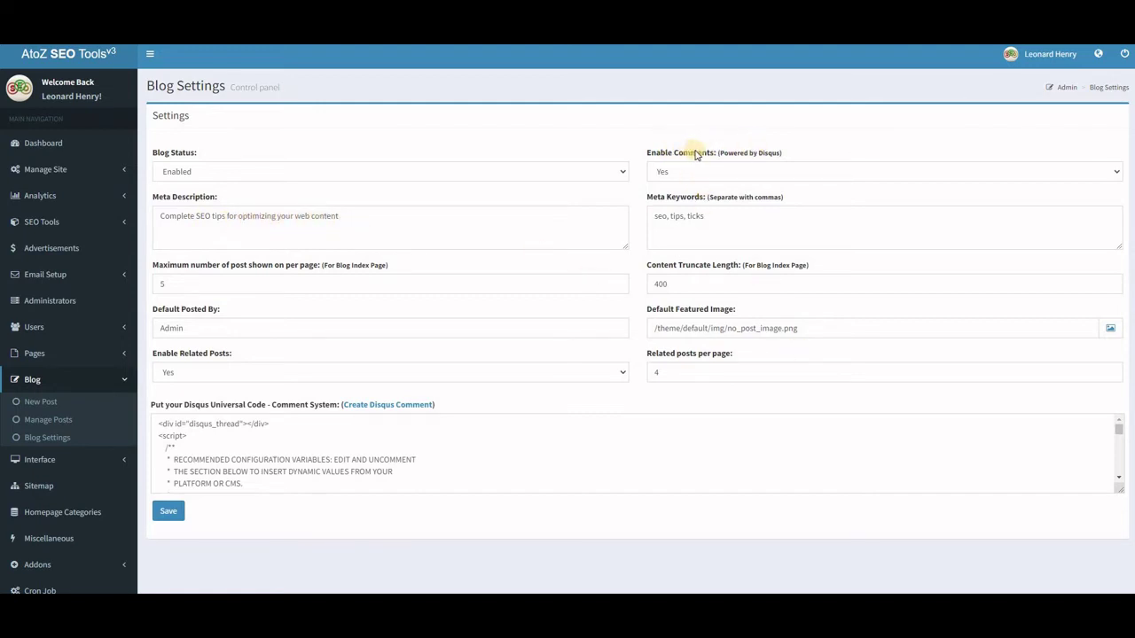
pyautogui.click(1118, 177)
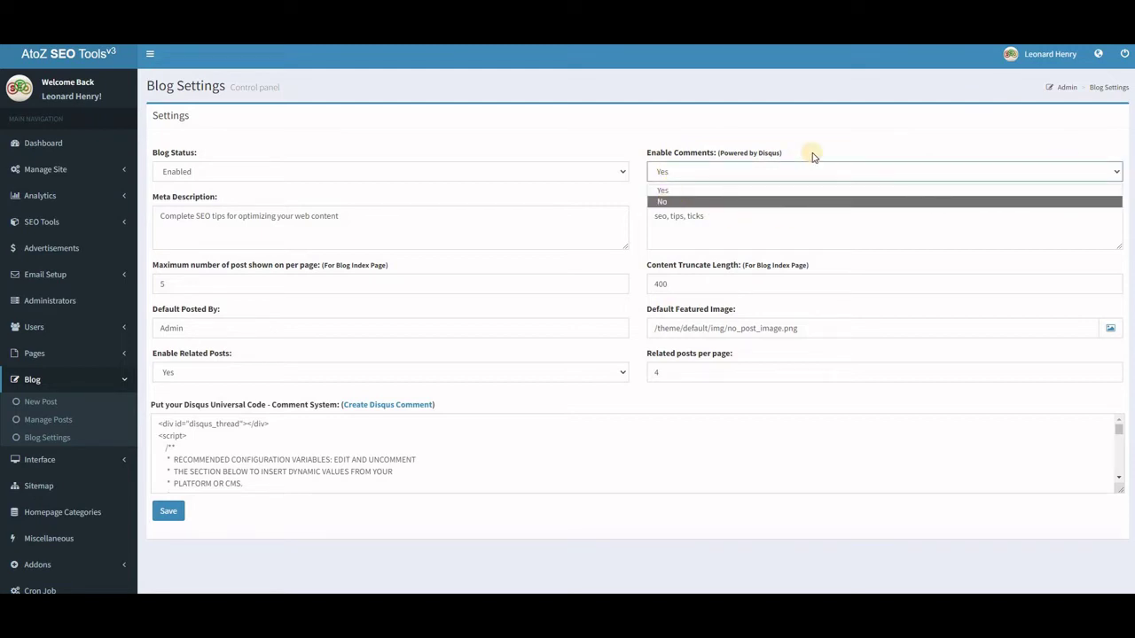
pyautogui.click(846, 140)
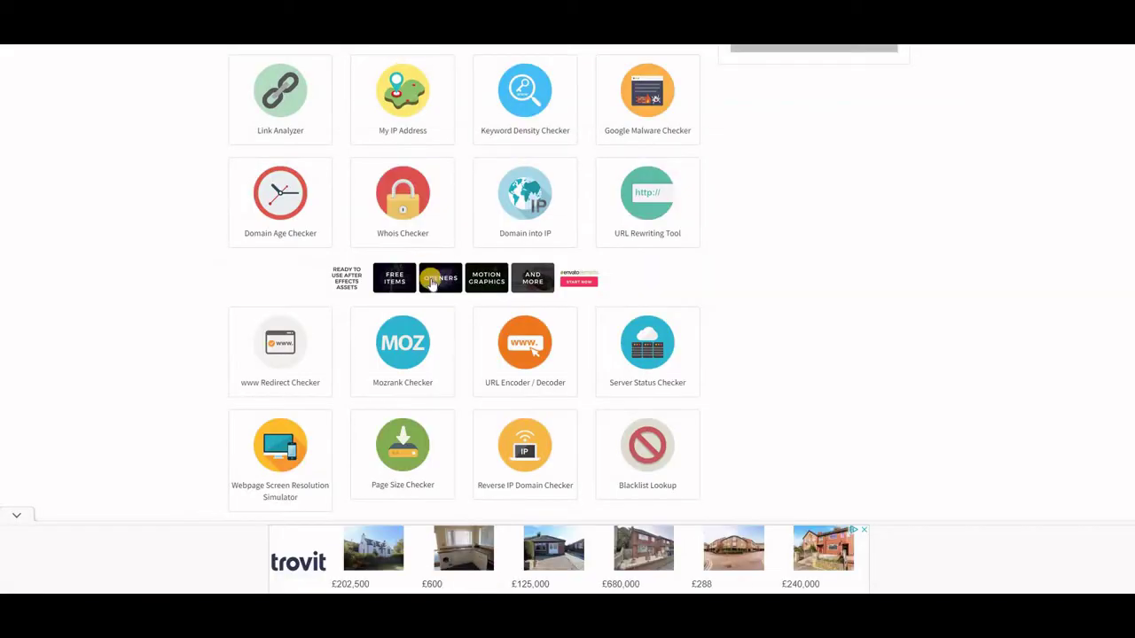
pyautogui.scroll(10, 432, 292)
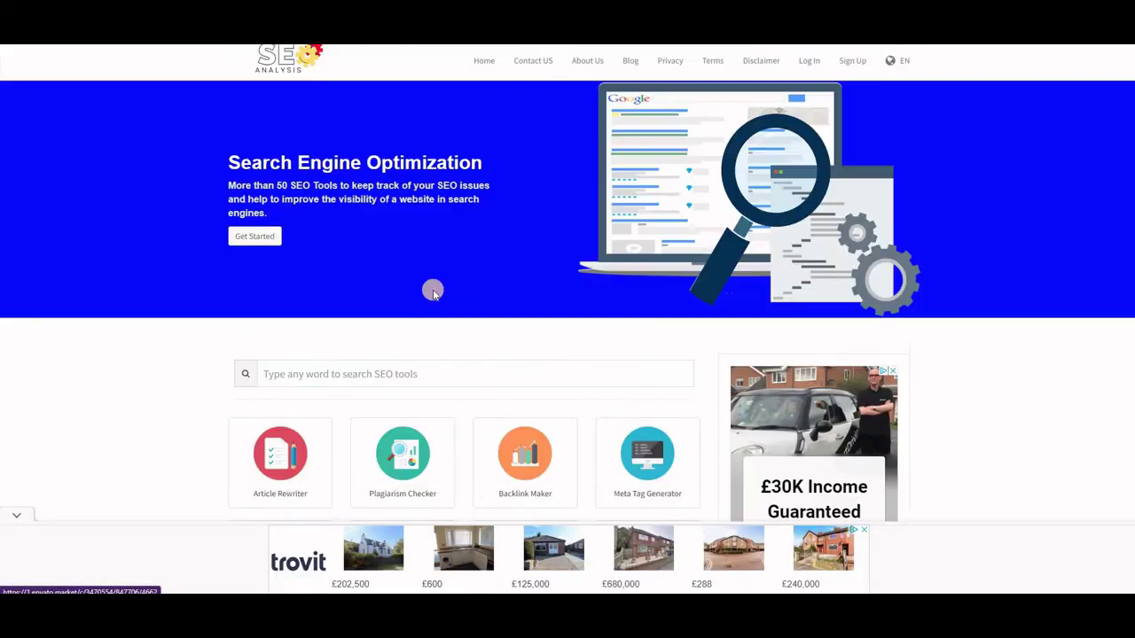
# Step: Browse the public site's blog page, scrolling through the list of posts
pyautogui.click(629, 62)
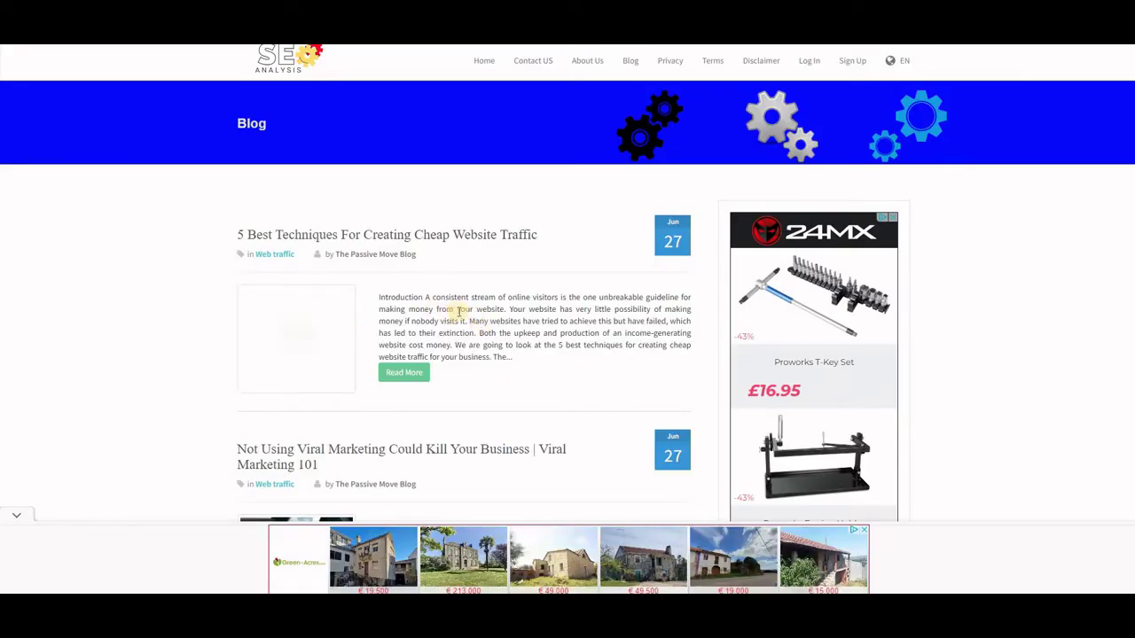
pyautogui.scroll(-2, 328, 372)
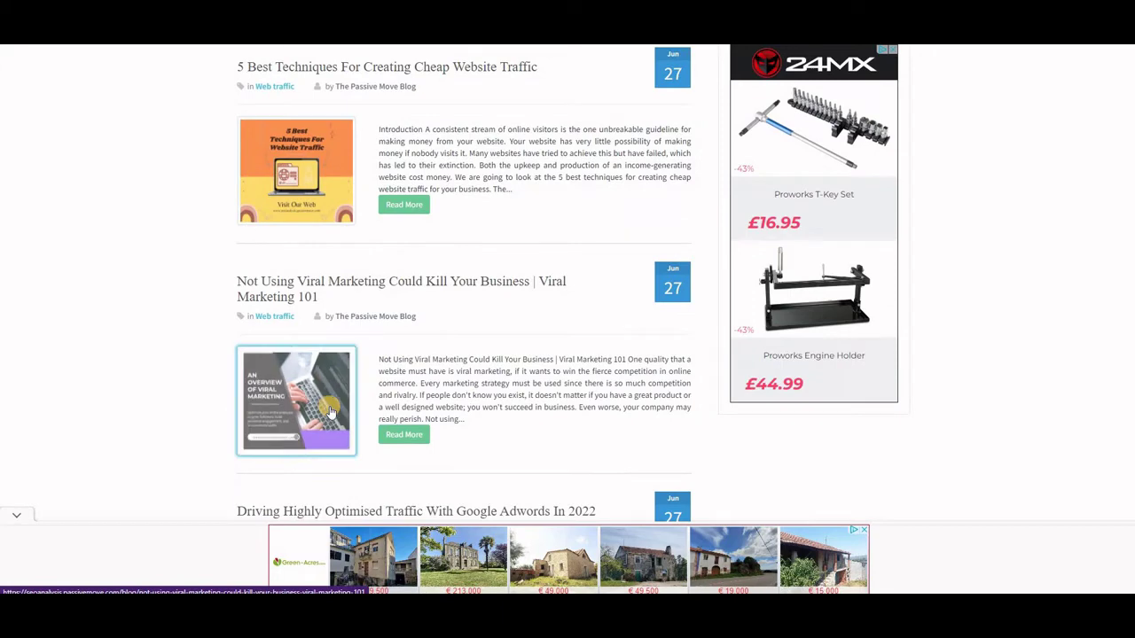
pyautogui.scroll(-4, 330, 412)
pyautogui.scroll(-2, 327, 455)
pyautogui.scroll(-3, 325, 455)
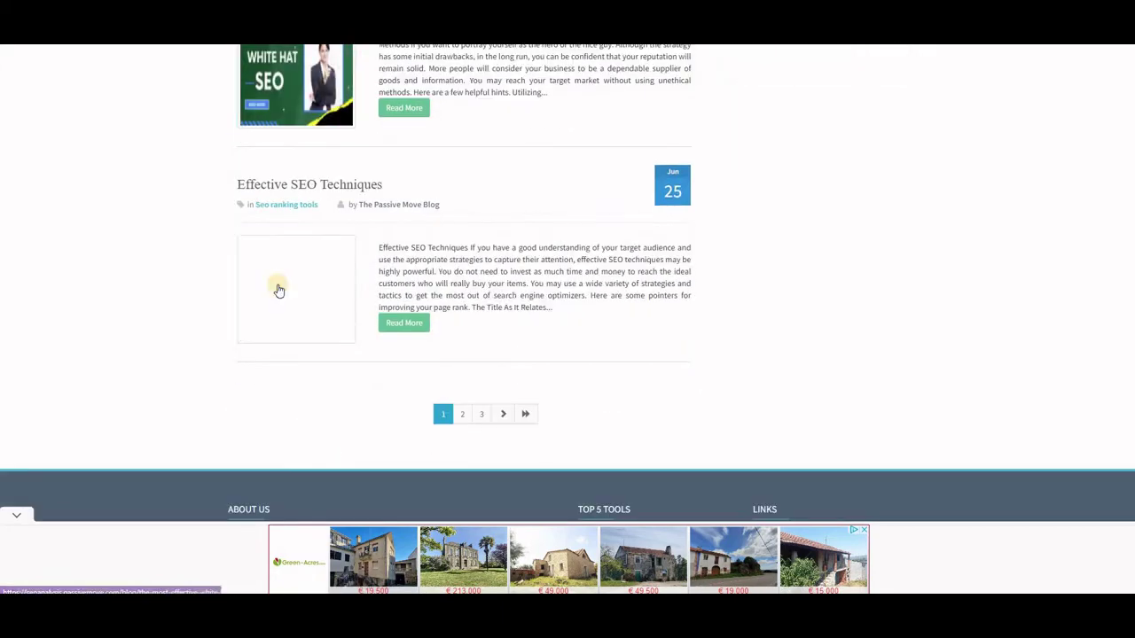
pyautogui.scroll(3, 306, 305)
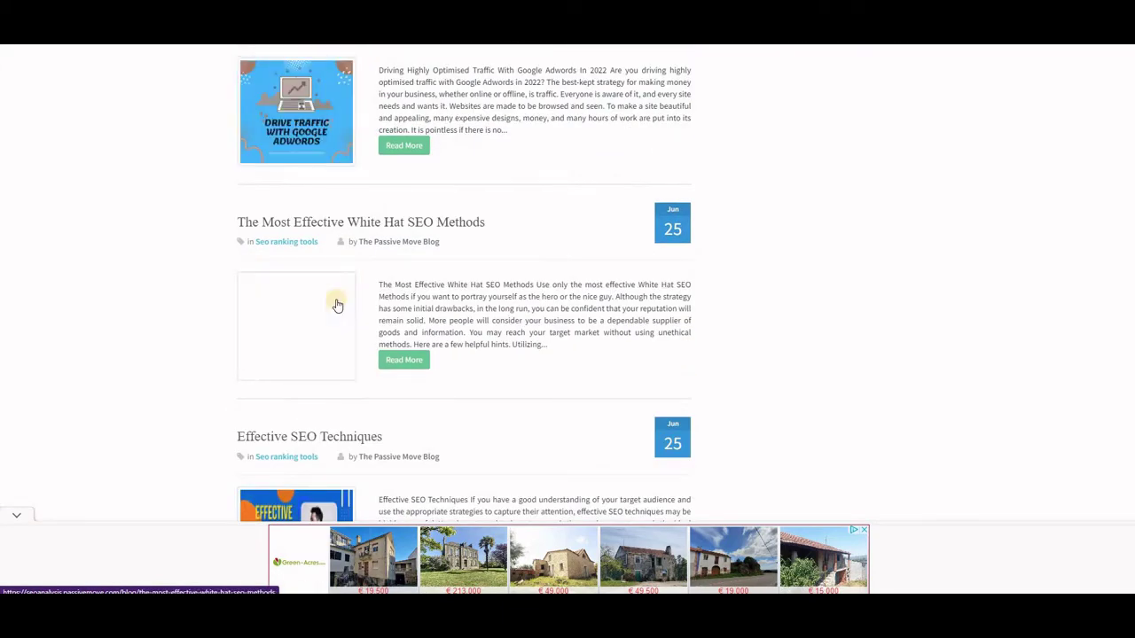
pyautogui.scroll(3, 353, 208)
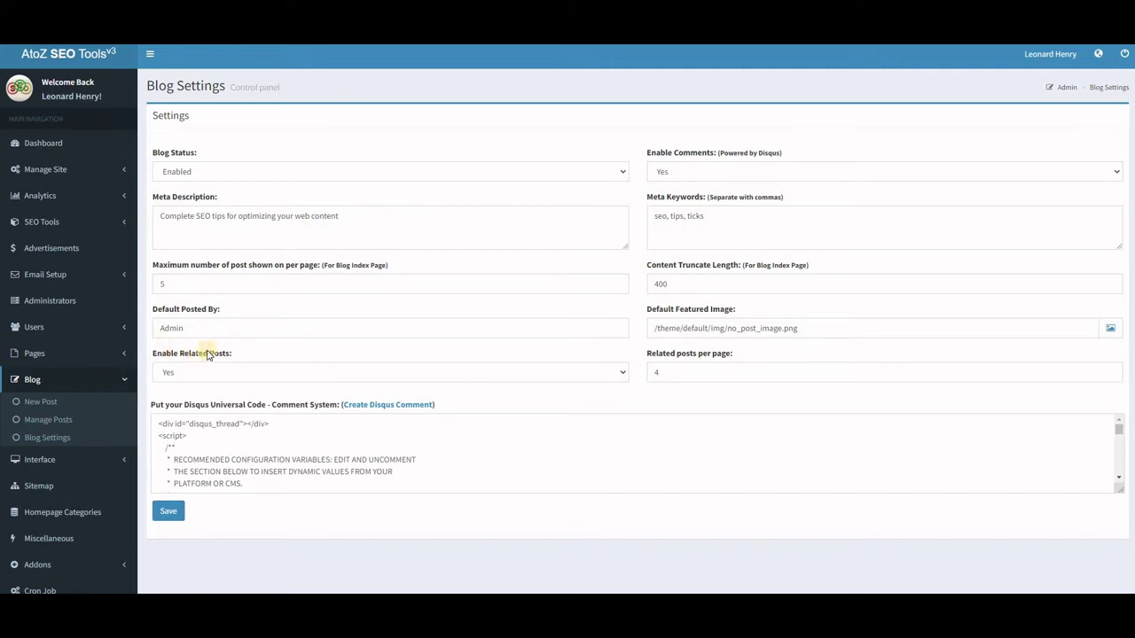
pyautogui.click(622, 374)
pyautogui.click(623, 374)
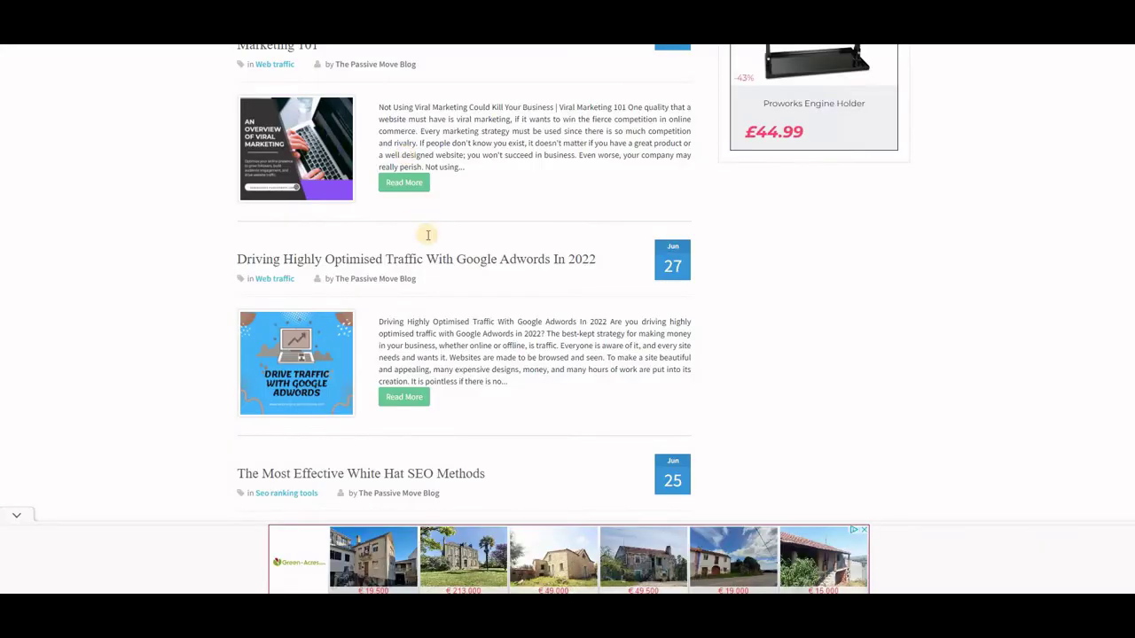
pyautogui.scroll(-3, 428, 257)
pyautogui.scroll(-3, 428, 261)
pyautogui.scroll(5, 426, 275)
pyautogui.click(398, 232)
pyautogui.scroll(-7, 550, 256)
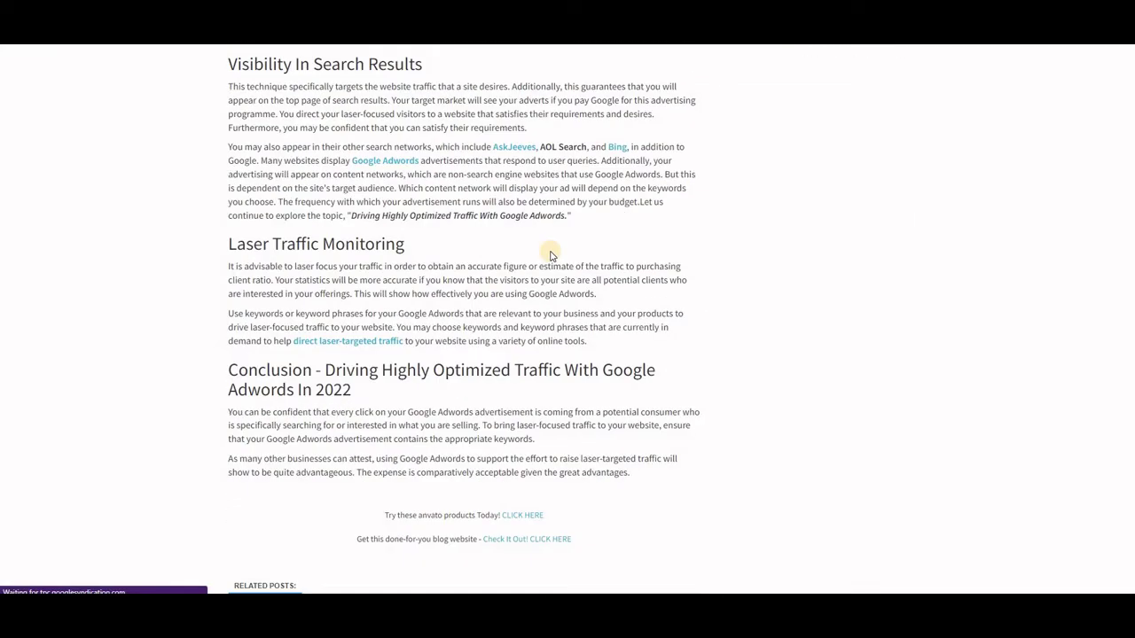
pyautogui.scroll(-6, 550, 255)
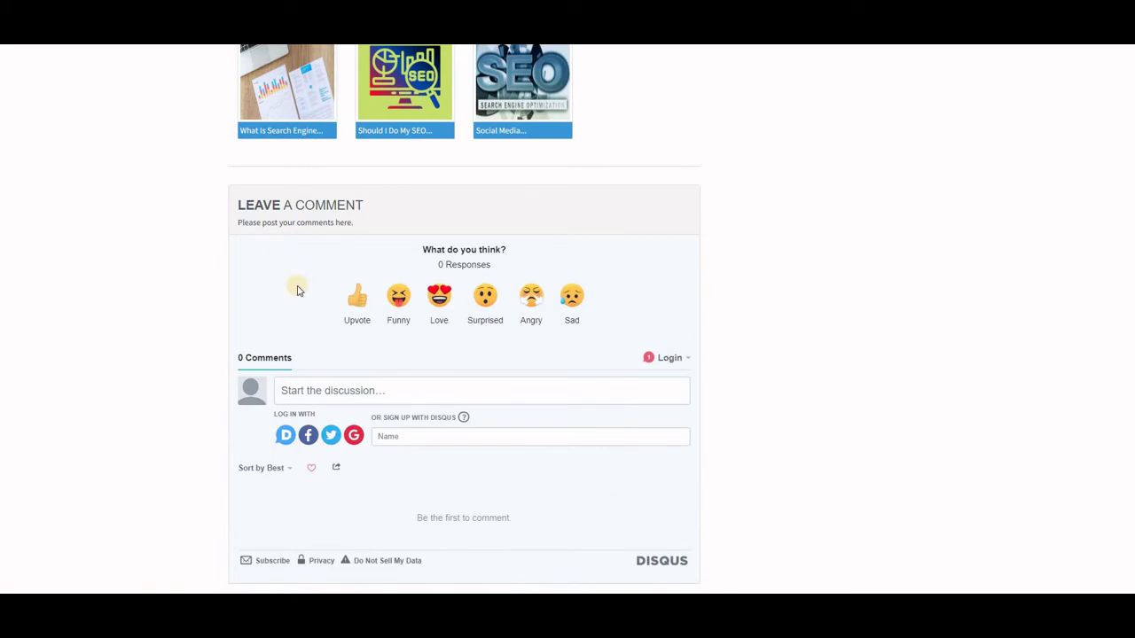
pyautogui.scroll(-2, 405, 380)
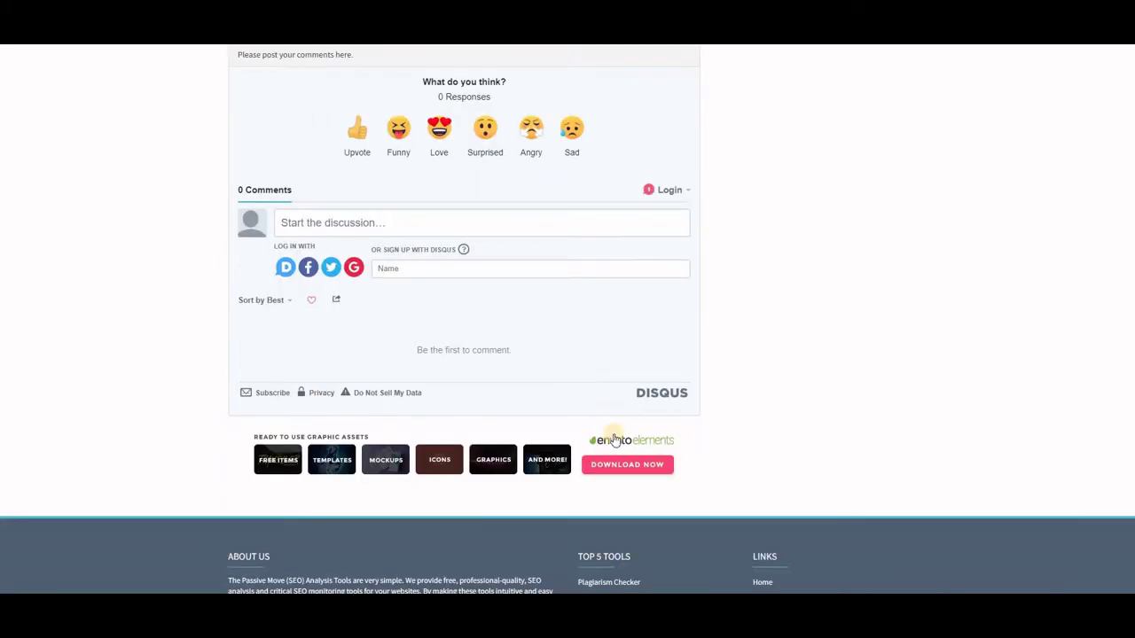
pyautogui.scroll(3, 618, 327)
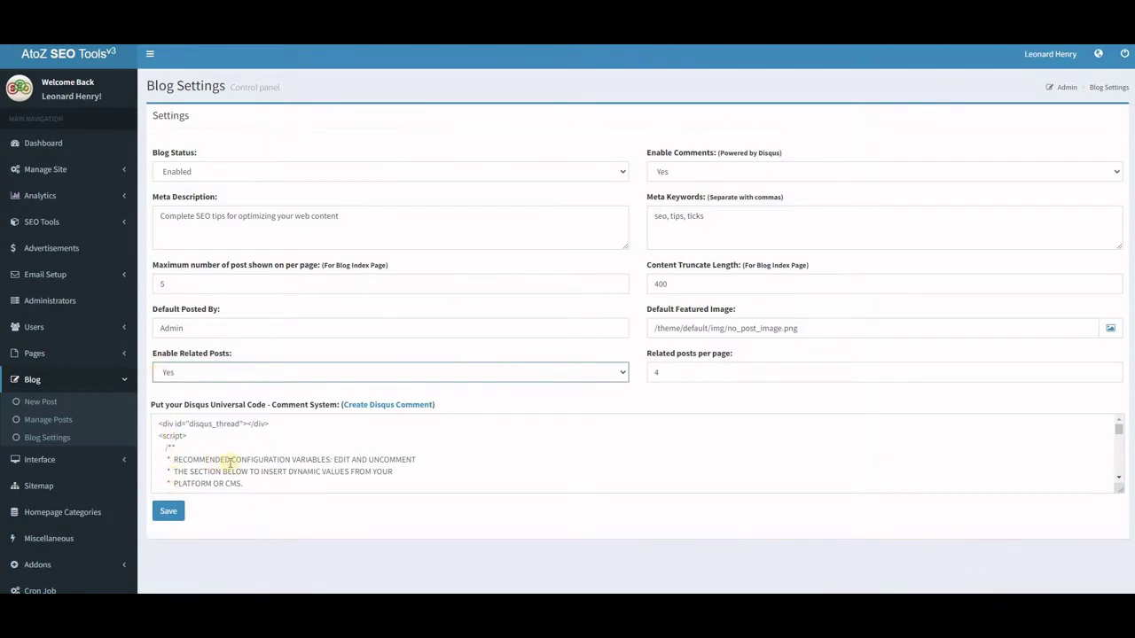
pyautogui.moveTo(1121, 445); pyautogui.dragTo(1114, 415)
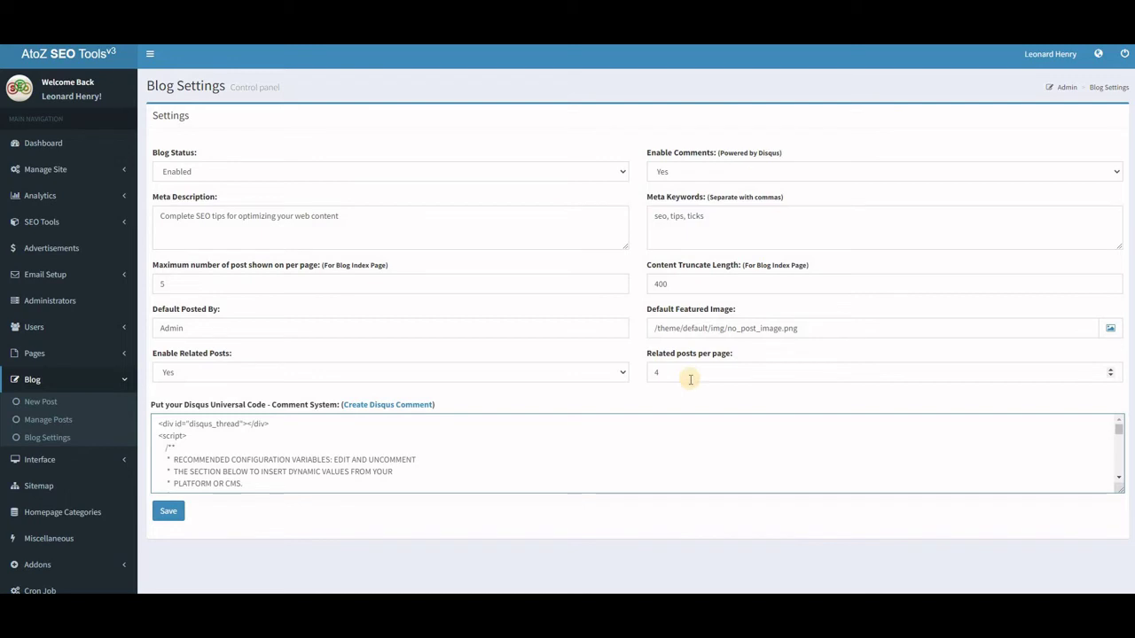
pyautogui.scroll(-2, 490, 368)
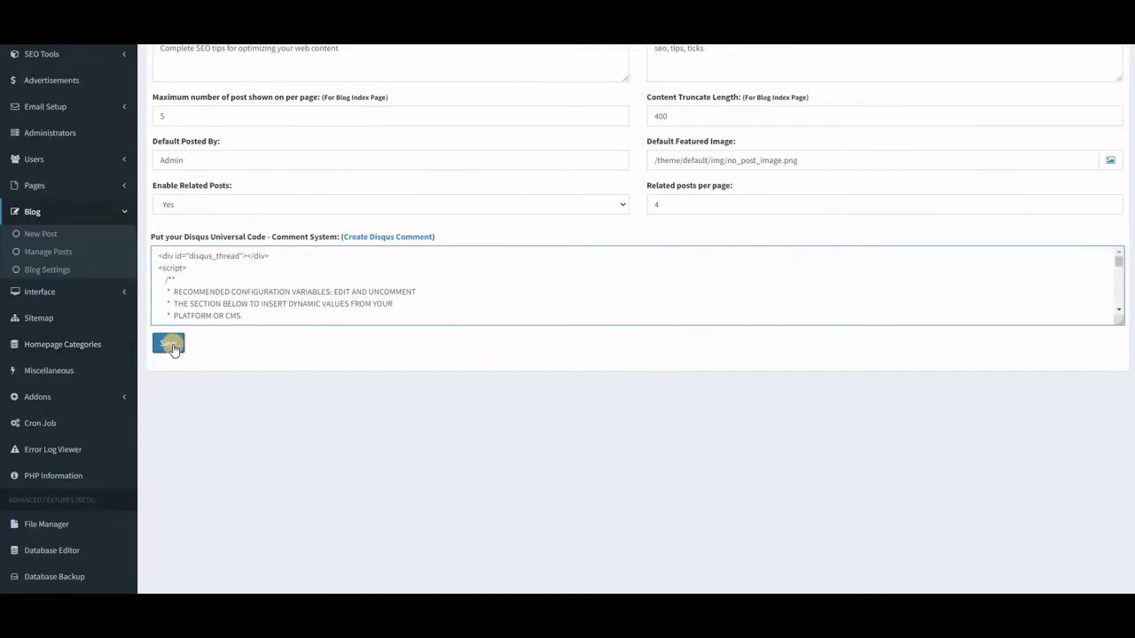
# Step: Start a new post with status Published and access for All Users, then view the public site
pyautogui.click(47, 236)
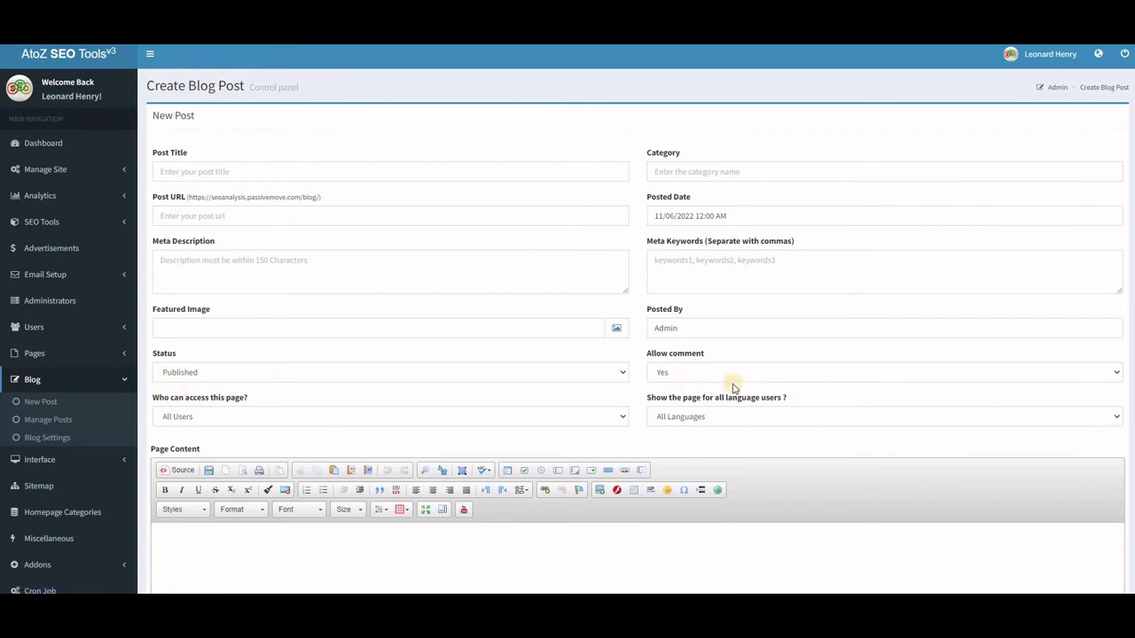
pyautogui.click(623, 376)
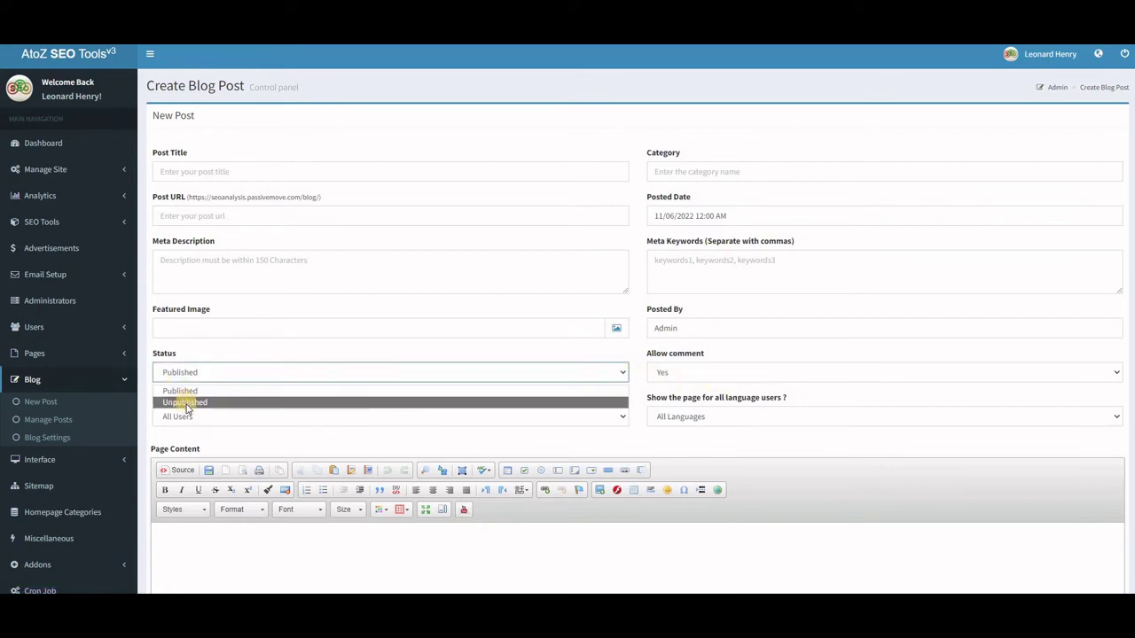
pyautogui.click(689, 442)
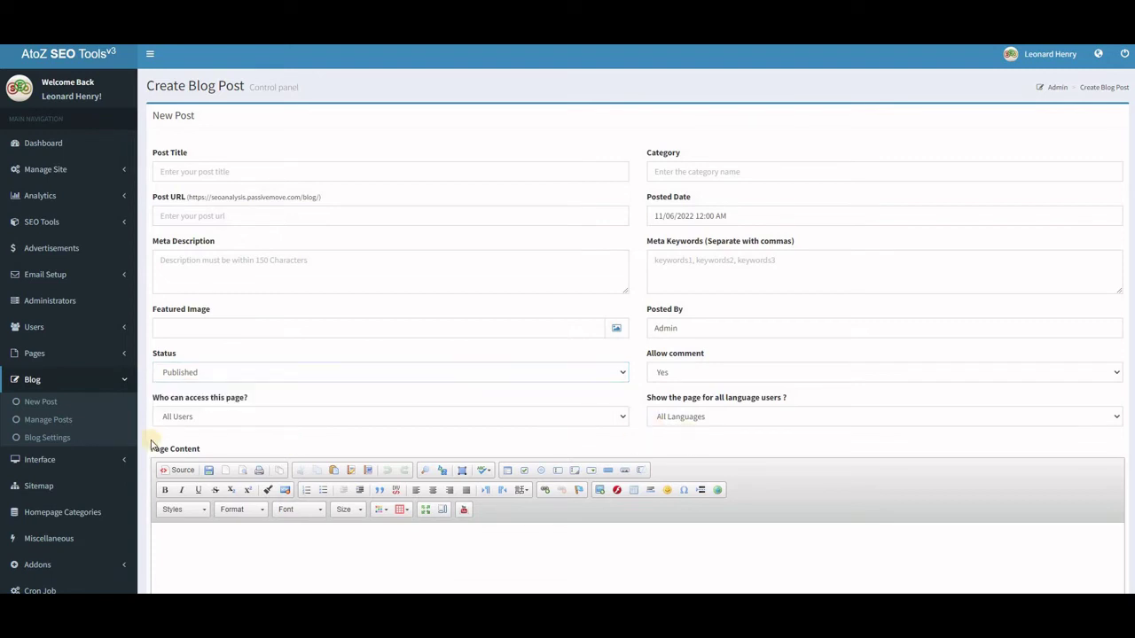
pyautogui.click(624, 418)
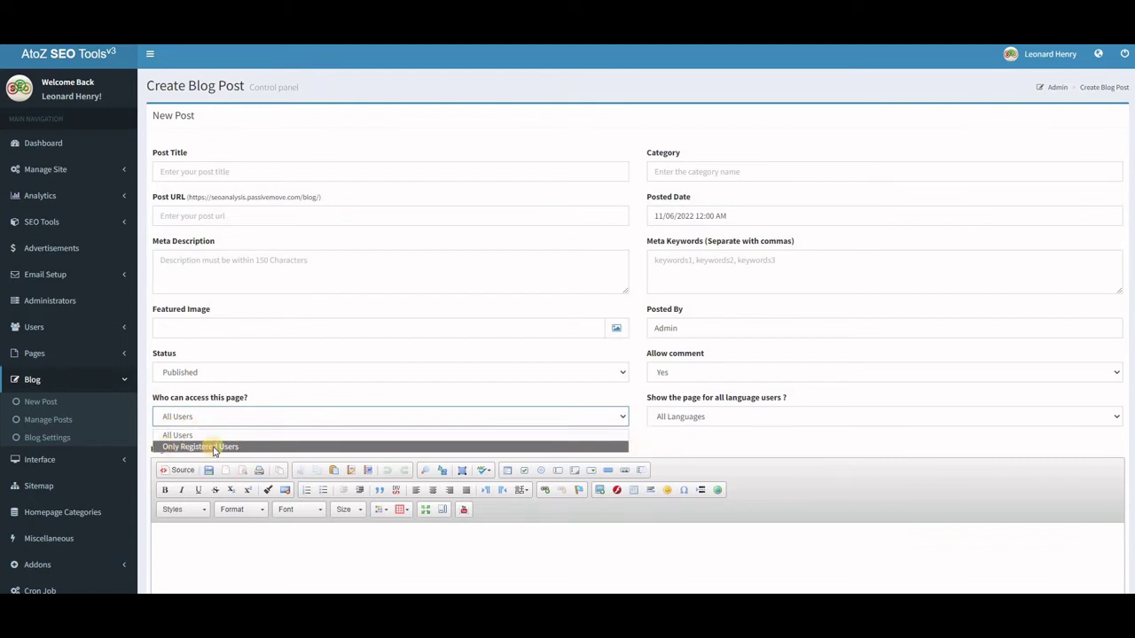
pyautogui.click(665, 448)
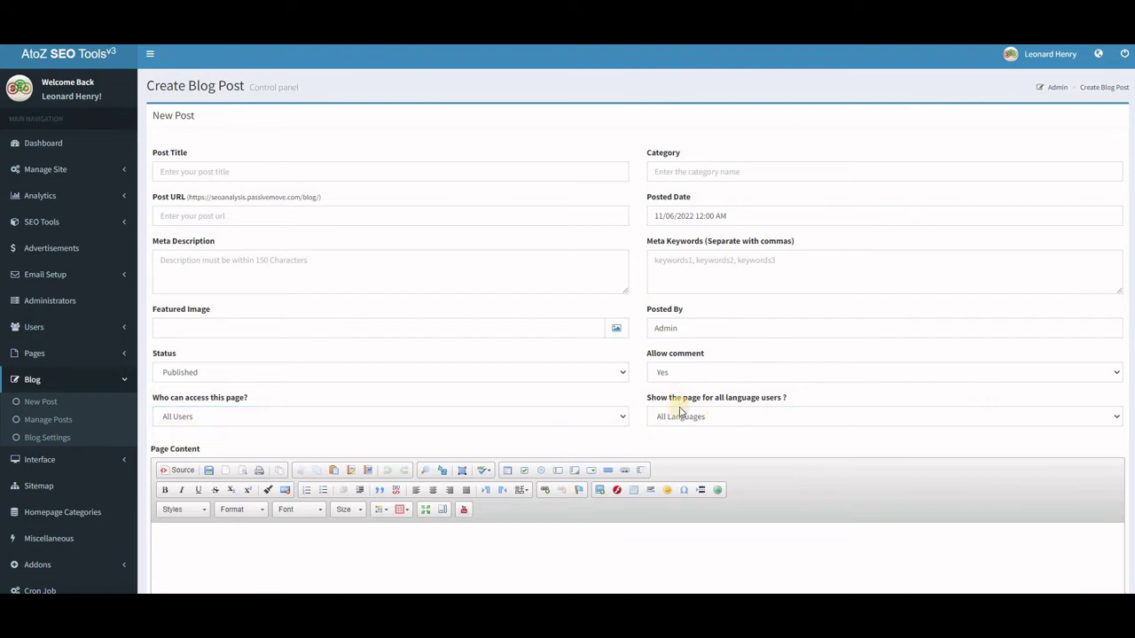
pyautogui.click(1119, 418)
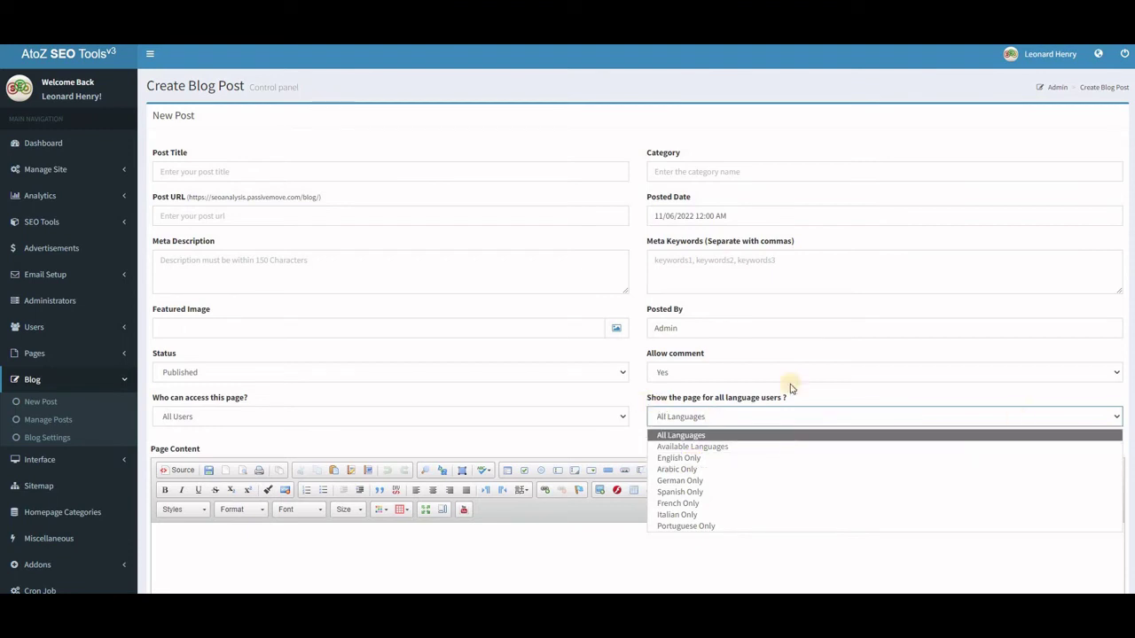
pyautogui.click(1100, 55)
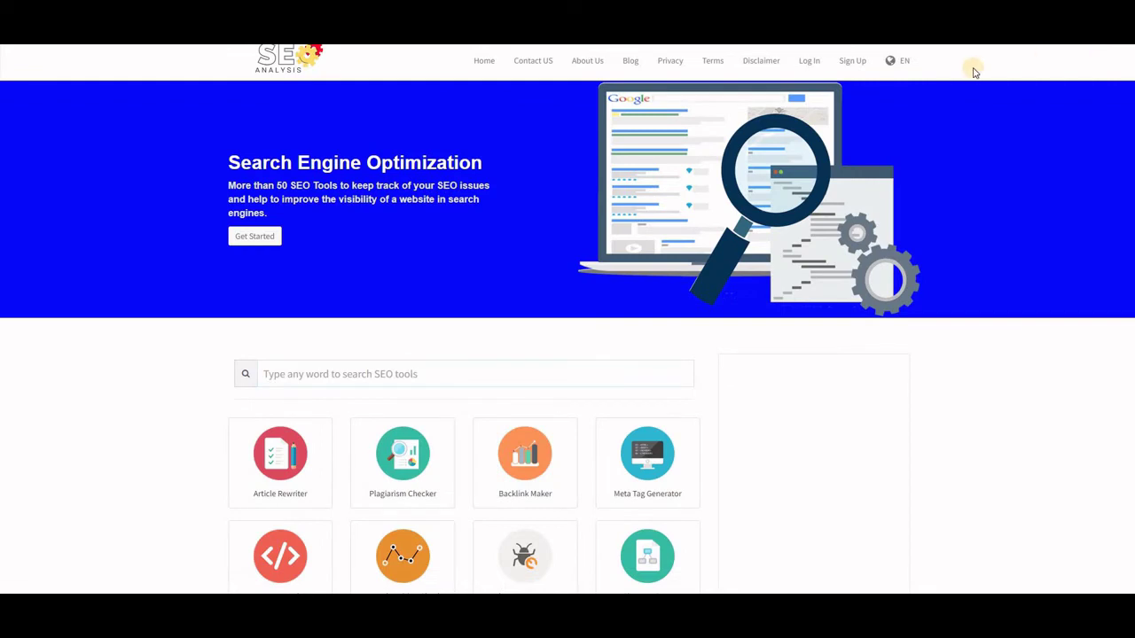
# Step: Check the site's EN language menu and the post's Page Content, then list existing blog posts
pyautogui.click(889, 60)
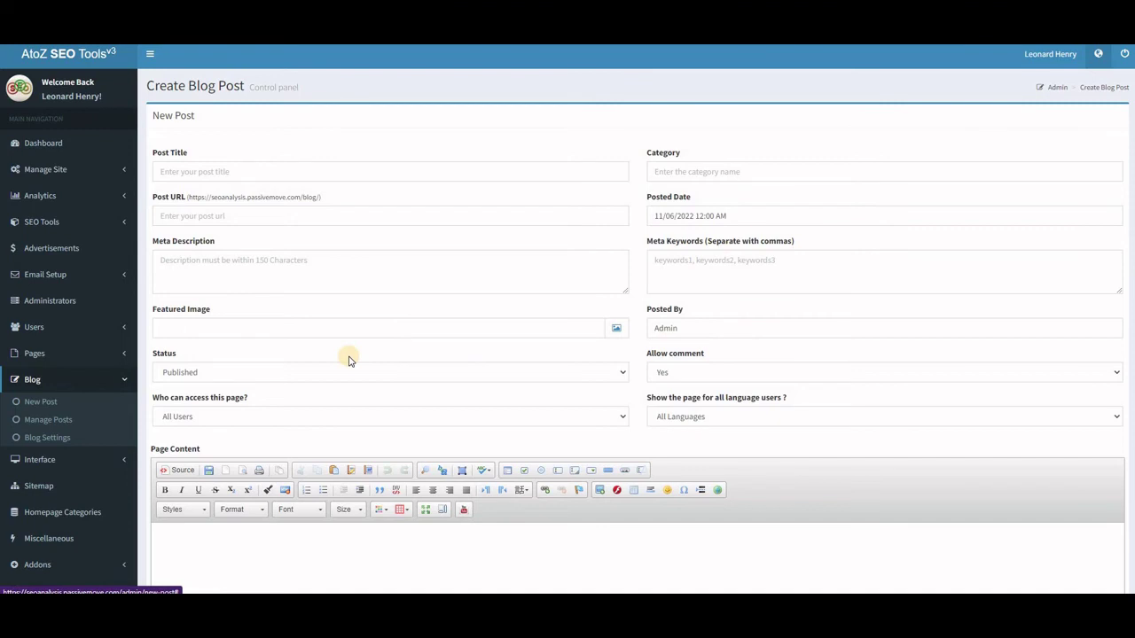
pyautogui.scroll(-3, 349, 360)
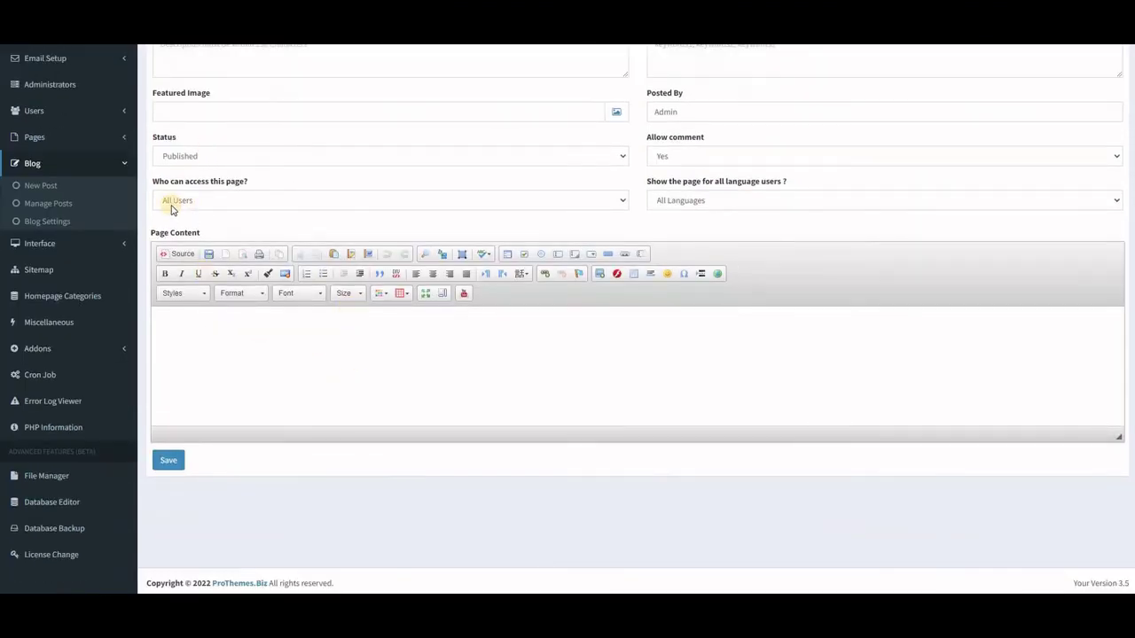
pyautogui.click(166, 317)
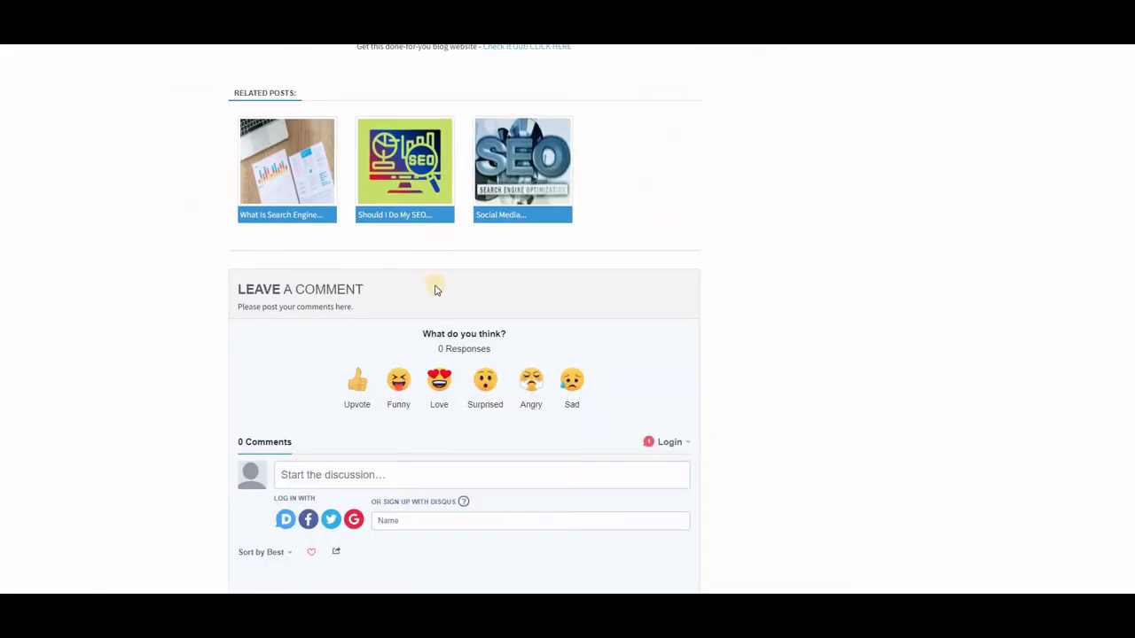
pyautogui.scroll(8, 435, 287)
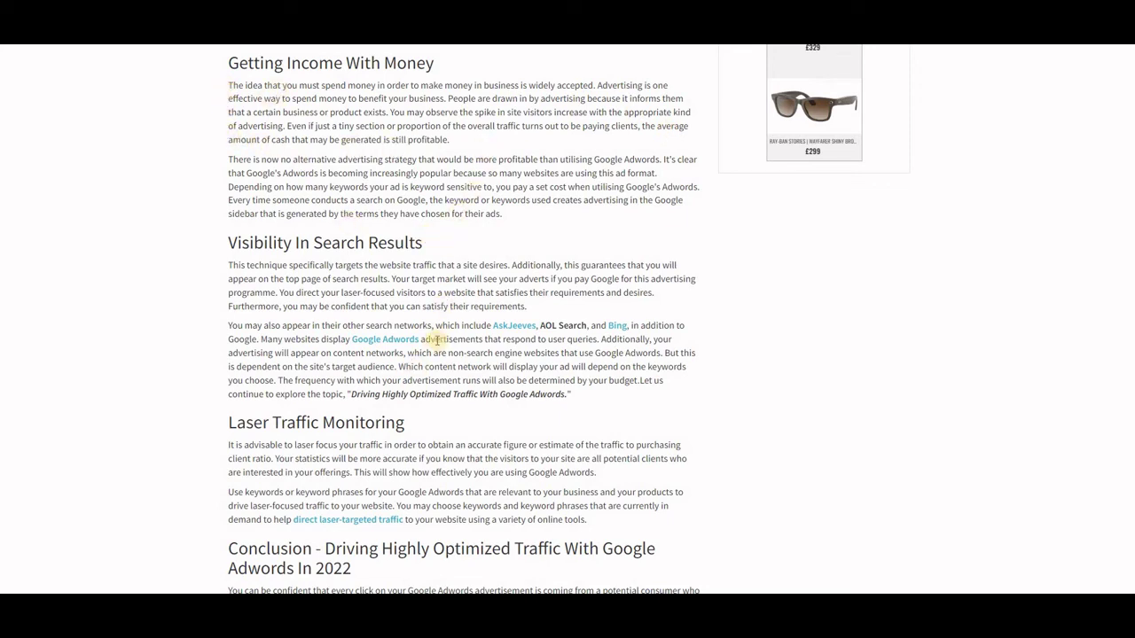
pyautogui.scroll(5, 510, 444)
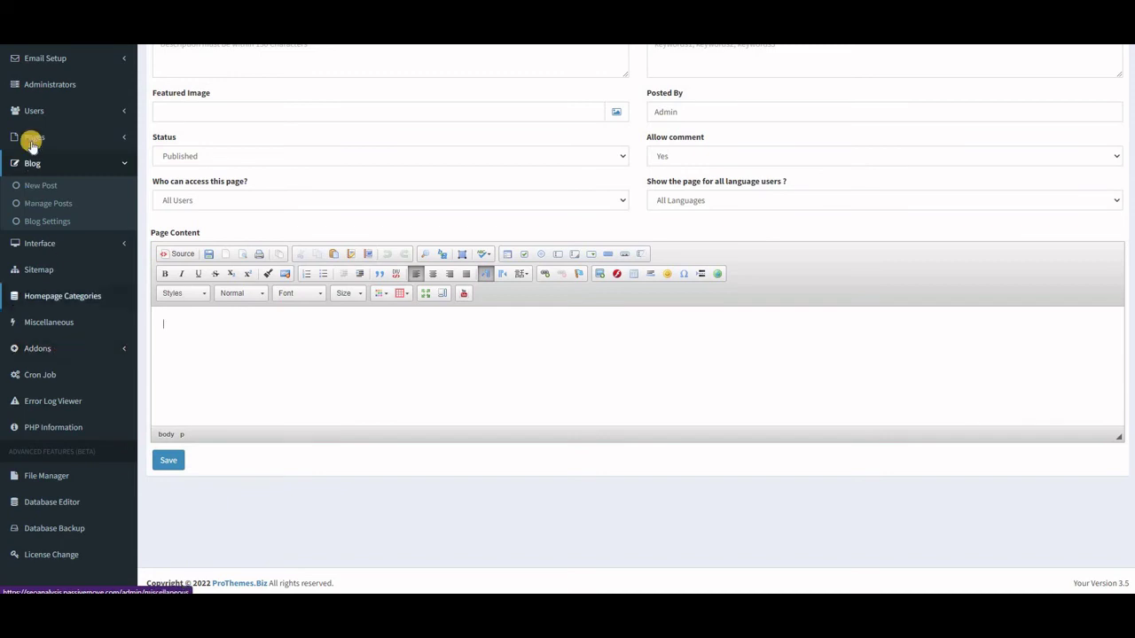
pyautogui.click(53, 205)
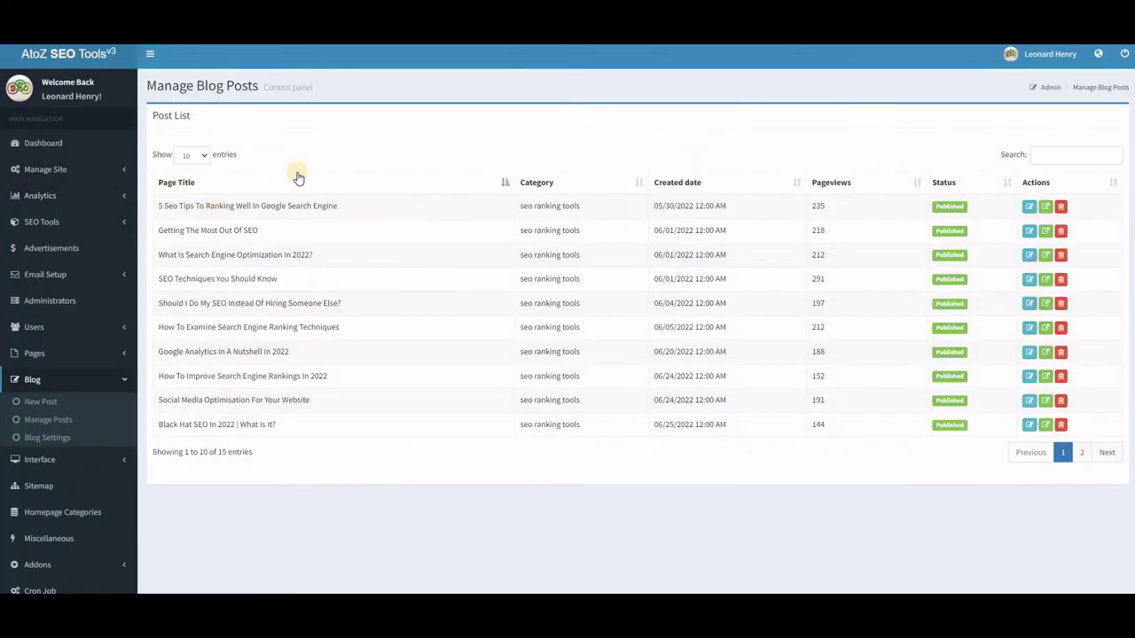